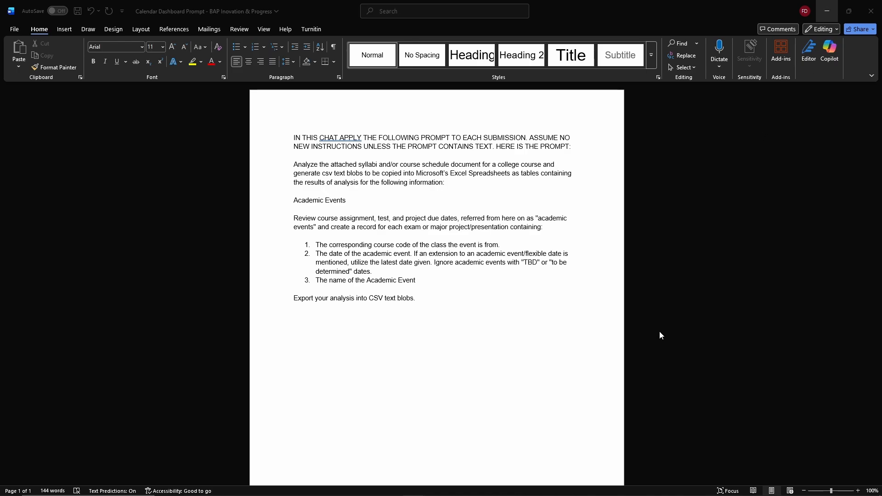
- Open the Chat-GPT v Copilot Prompt Results notepad window and move it aside
mouse_move(524, 491)
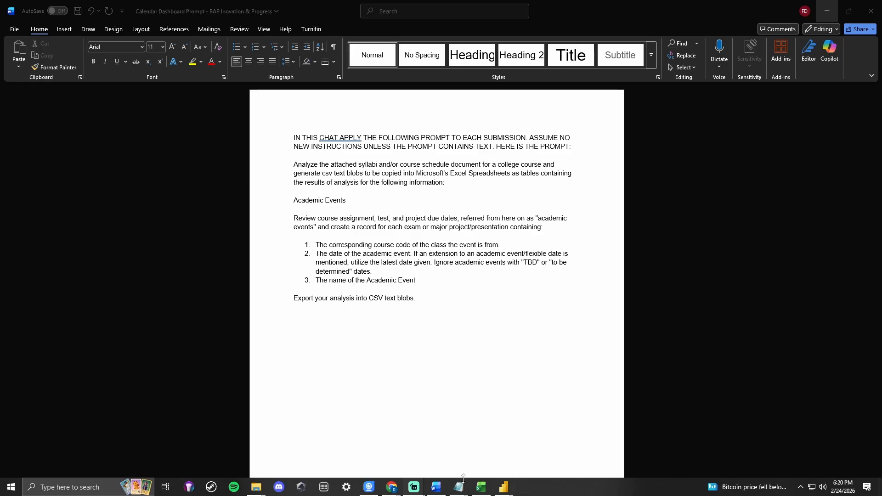
mouse_move(459, 492)
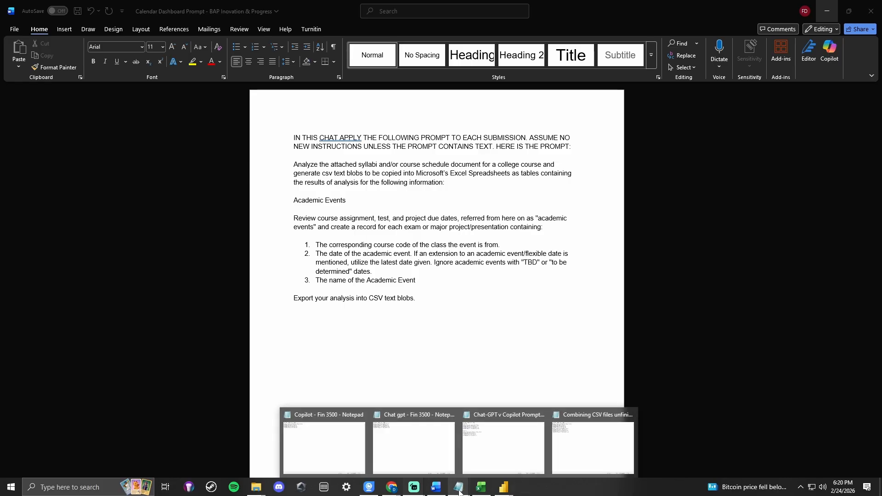
left_click(482, 442)
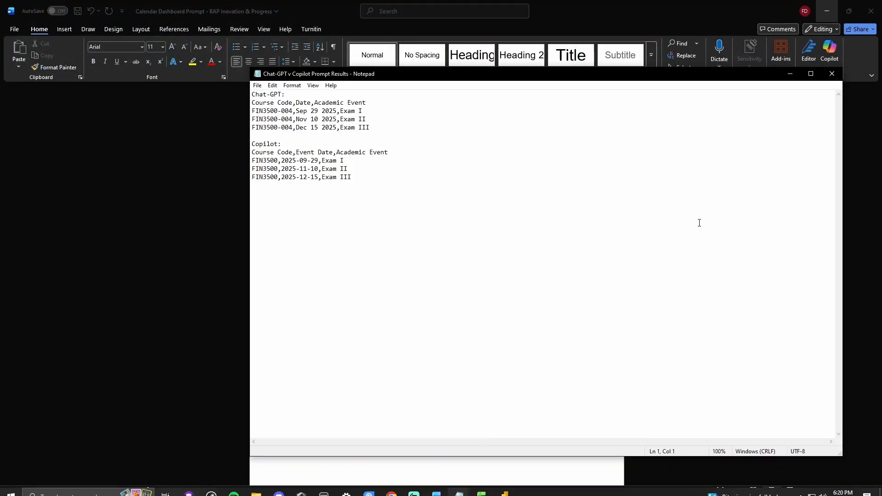
left_click_drag(717, 78, 606, 80)
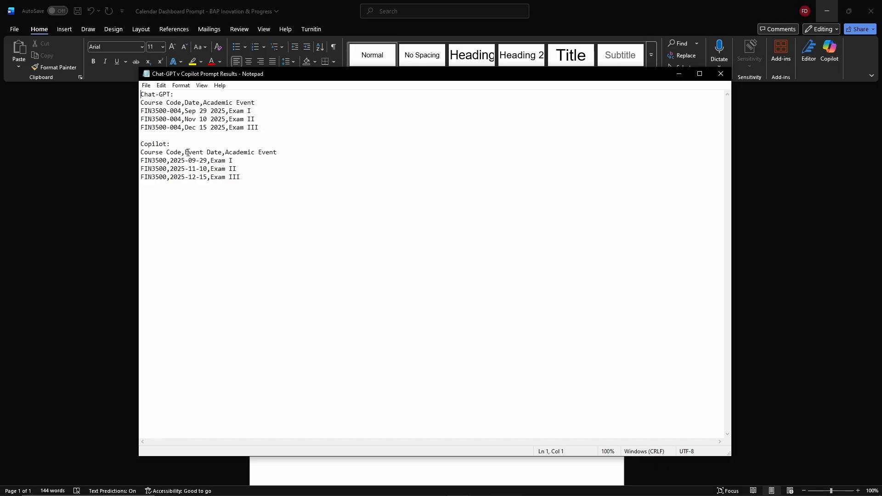
- Compare the Chat-GPT and Copilot CSV outputs, examining their date headers and event rows
left_click_drag(185, 152, 223, 152)
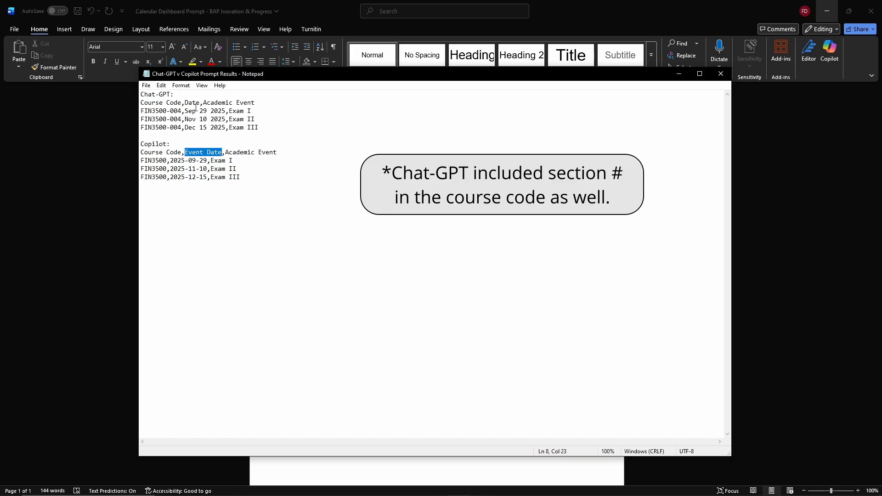
left_click_drag(185, 102, 200, 102)
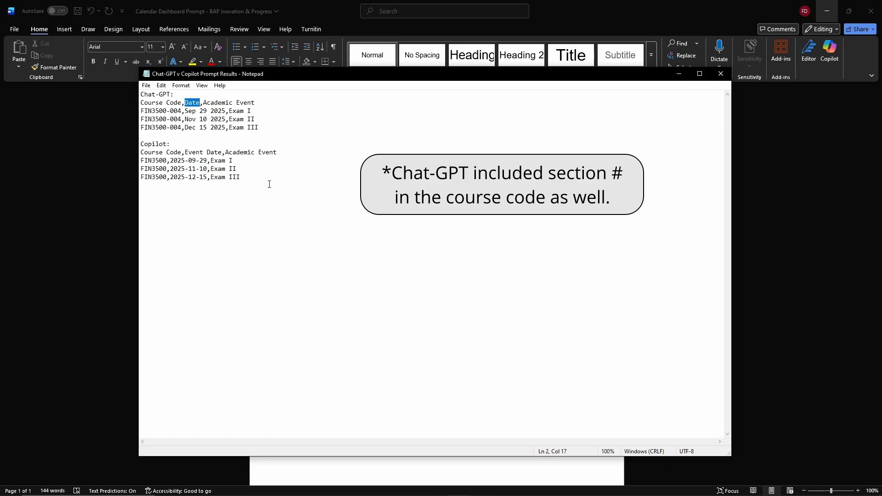
left_click(186, 154)
left_click_drag(186, 154, 221, 157)
left_click(245, 173)
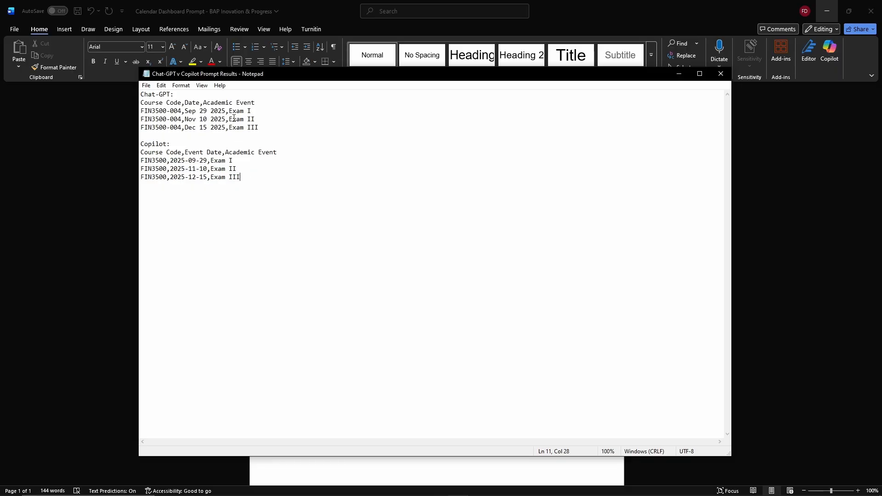
left_click_drag(142, 102, 257, 103)
left_click_drag(141, 111, 260, 127)
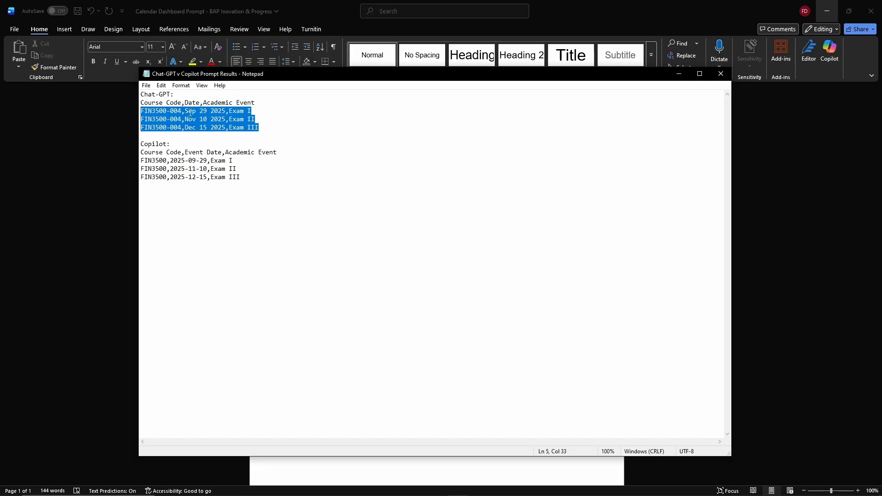
left_click(184, 118)
left_click_drag(185, 116, 183, 116)
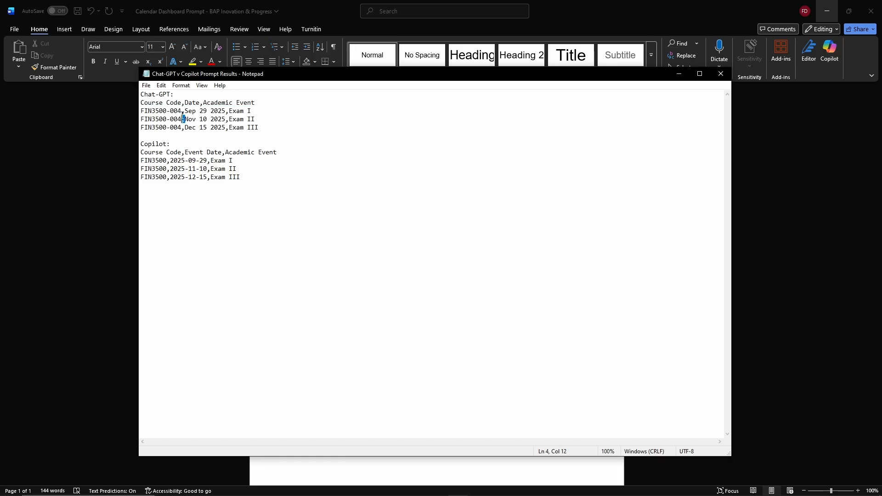
left_click(205, 126)
- Switch to the workbook, review the tables on the Copilot - Fin 3500 and Chat gpt - Fin 3500 sheets, then minimize it
left_click(482, 488)
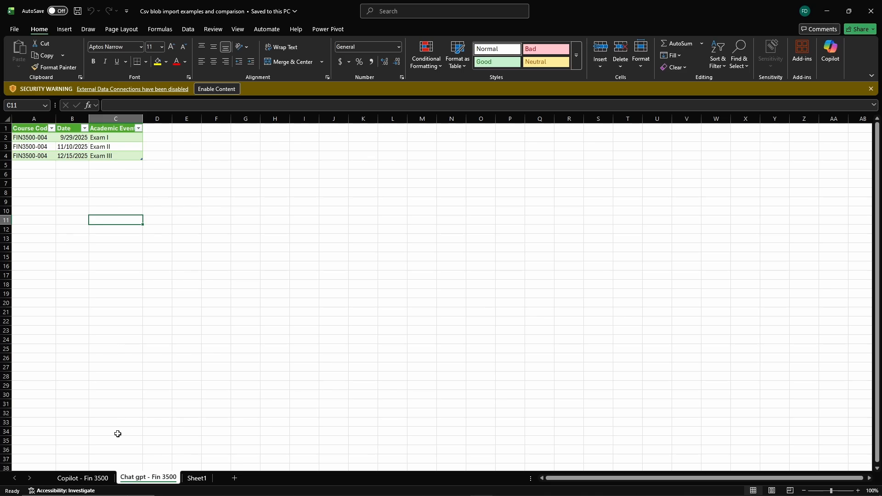
left_click(79, 478)
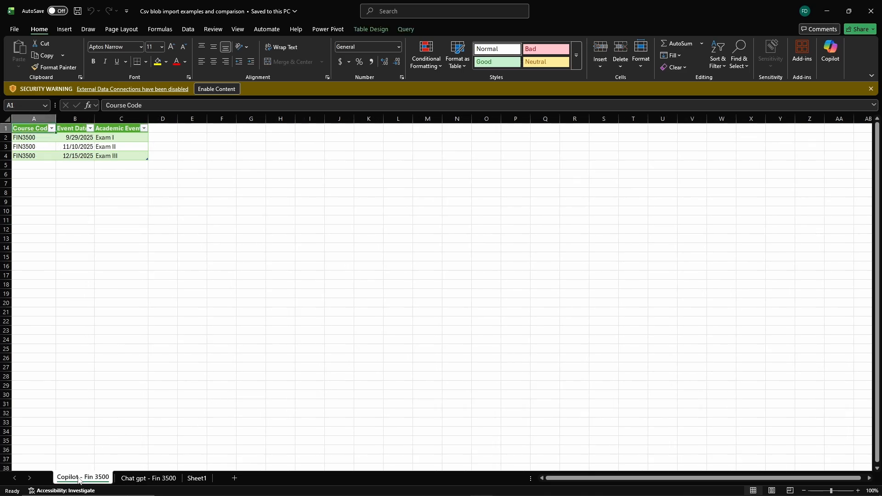
left_click(137, 479)
left_click(87, 479)
left_click(134, 480)
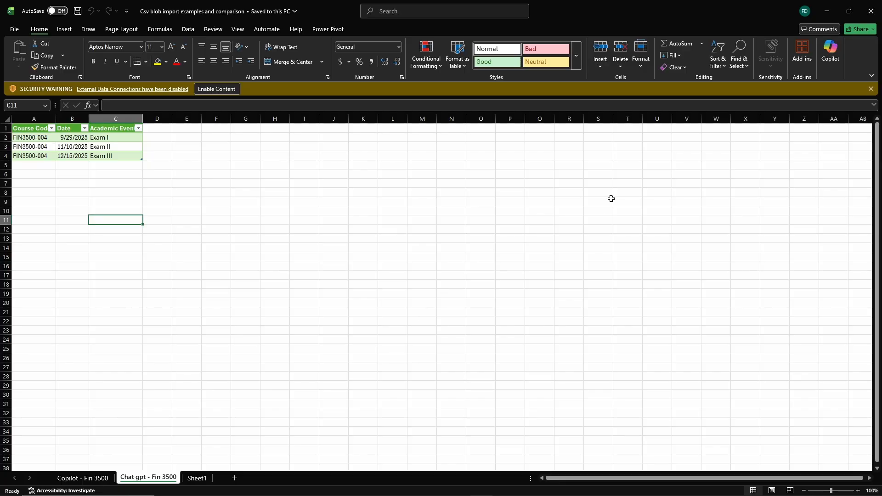
left_click(827, 10)
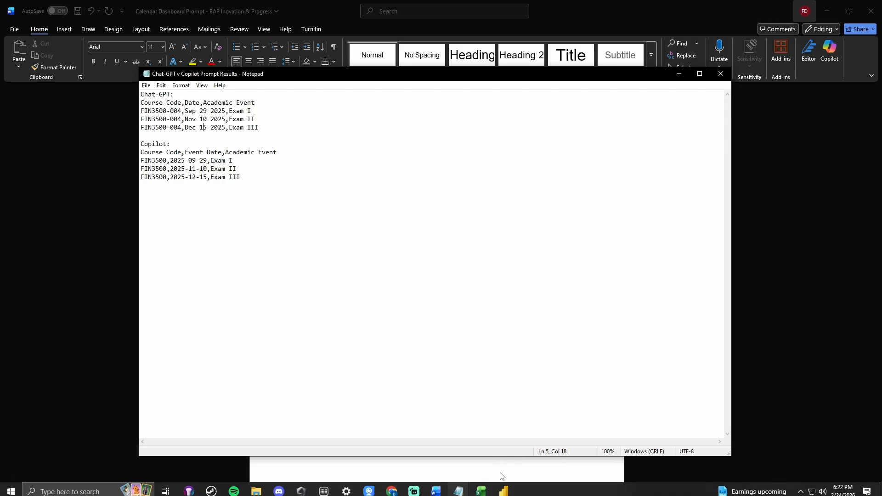
- In the Combining CSV files unfinished example notepad, append the Chat-GPT rows under the Copilot rows without their header line
mouse_move(481, 495)
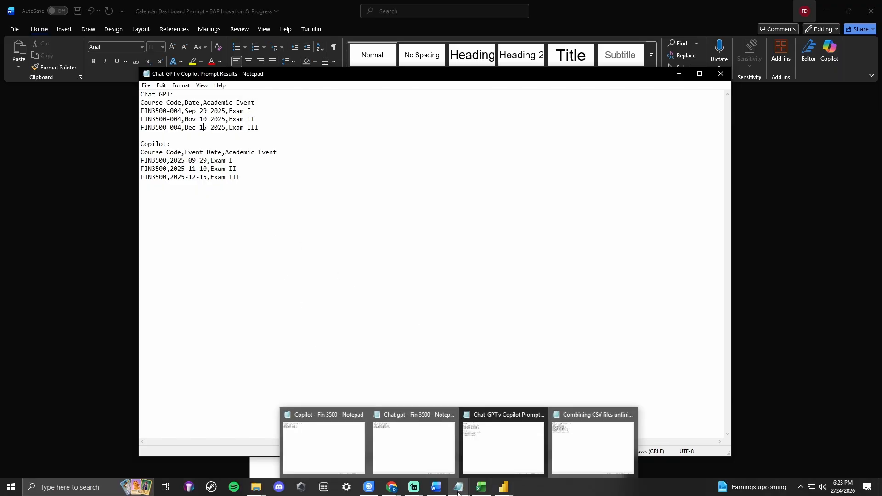
mouse_move(535, 456)
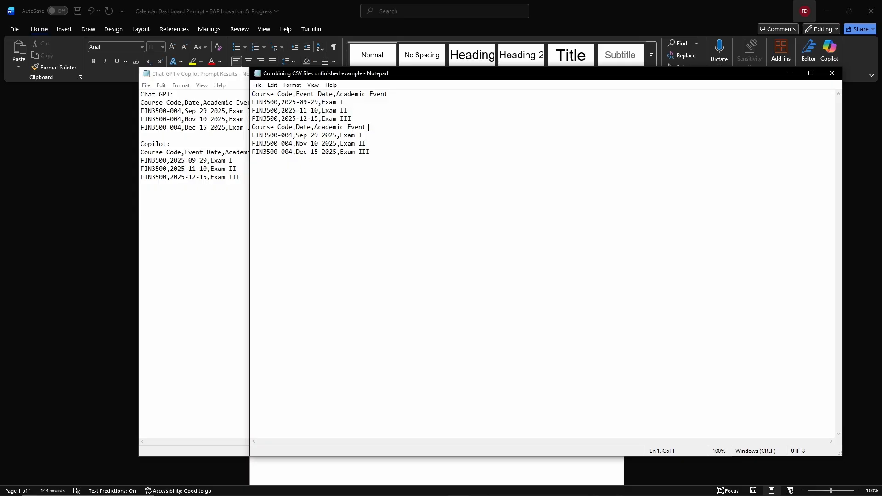
left_click_drag(369, 152, 252, 125)
key("ctrl+c")
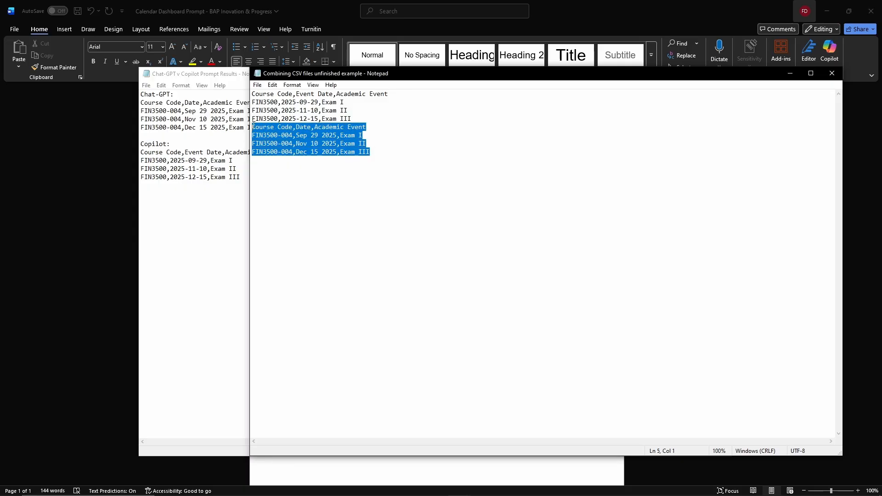
key("Delete")
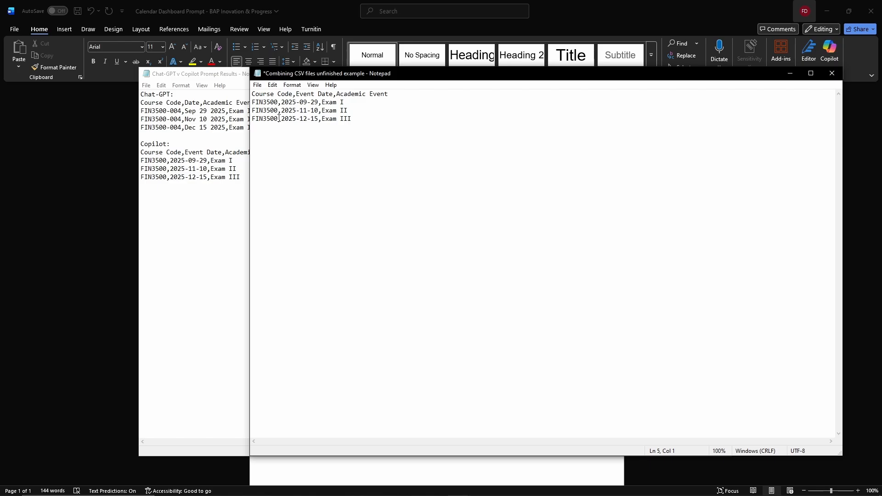
key("ctrl+v")
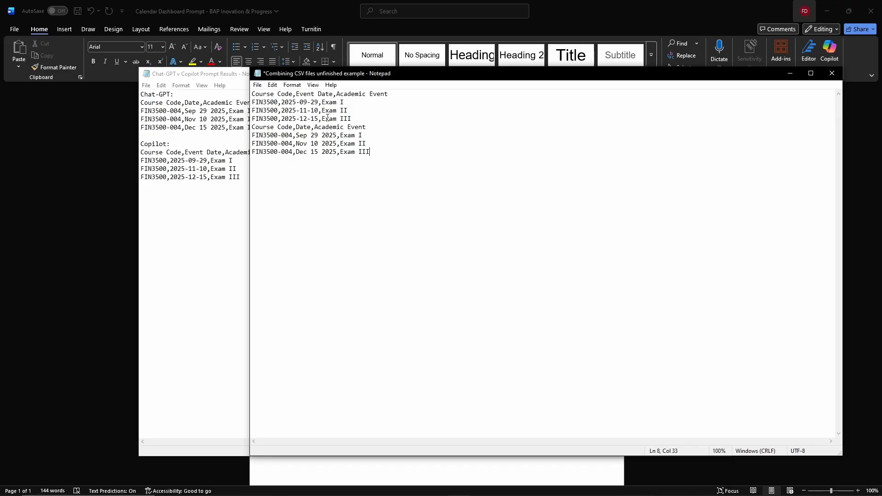
left_click(297, 127)
left_click_drag(369, 127, 247, 127)
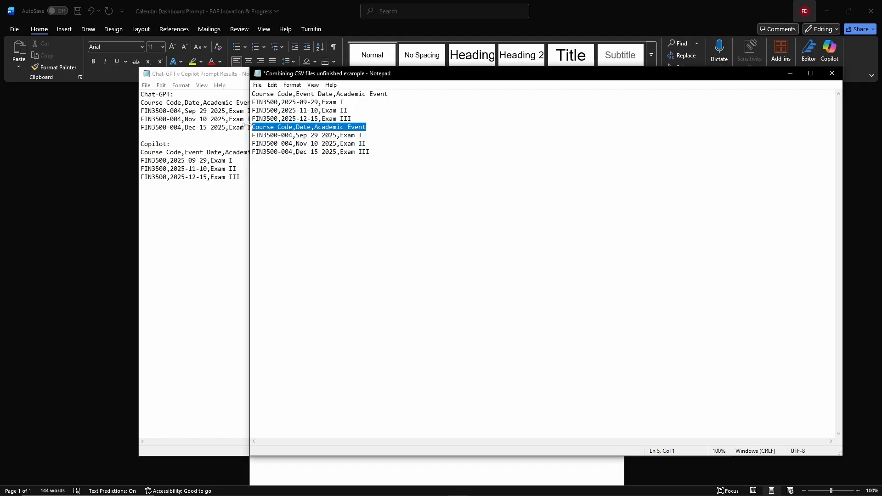
key("BackSpace")
key("BackSpace")
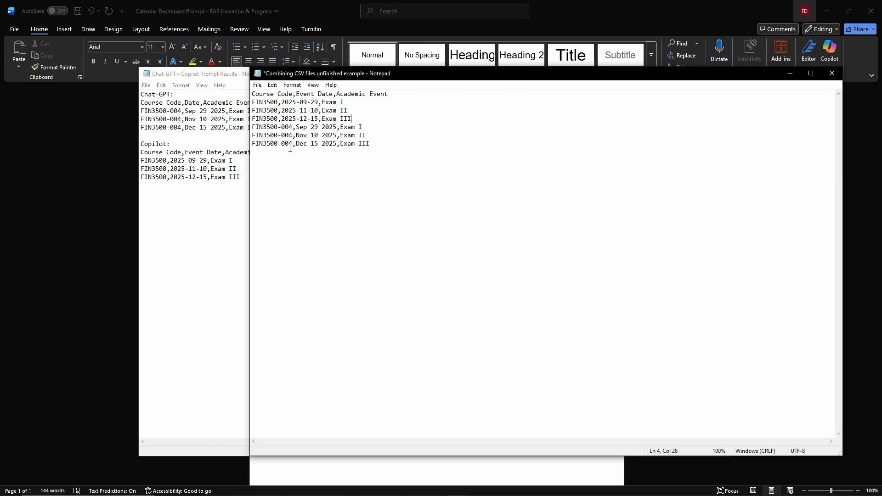
- Paste further copies of the Chat-GPT block at the end of the file
left_click(254, 157)
key("End")
key("Return")
key("ctrl+v")
key("ctrl+v")
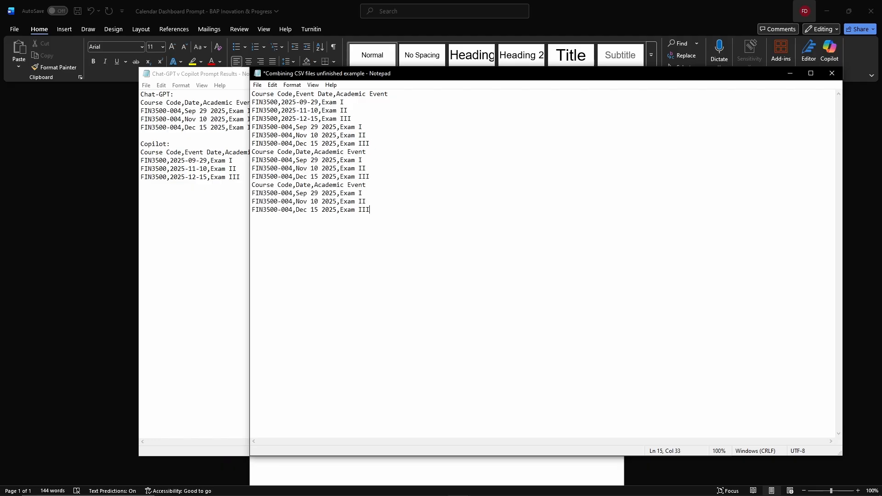
key("Return")
key("ctrl+v")
- Remove the repeated header lines from the pasted blocks and save the file
left_click_drag(367, 219, 252, 220)
key("BackSpace")
key("BackSpace")
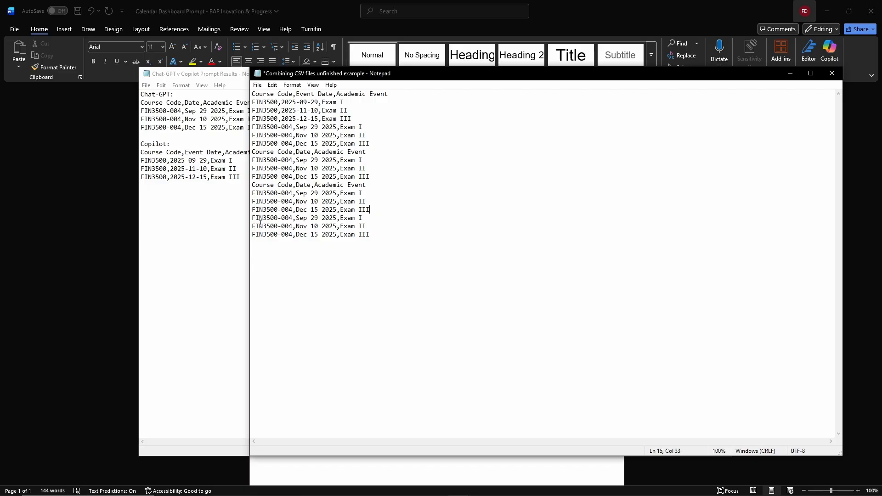
left_click_drag(367, 185, 252, 187)
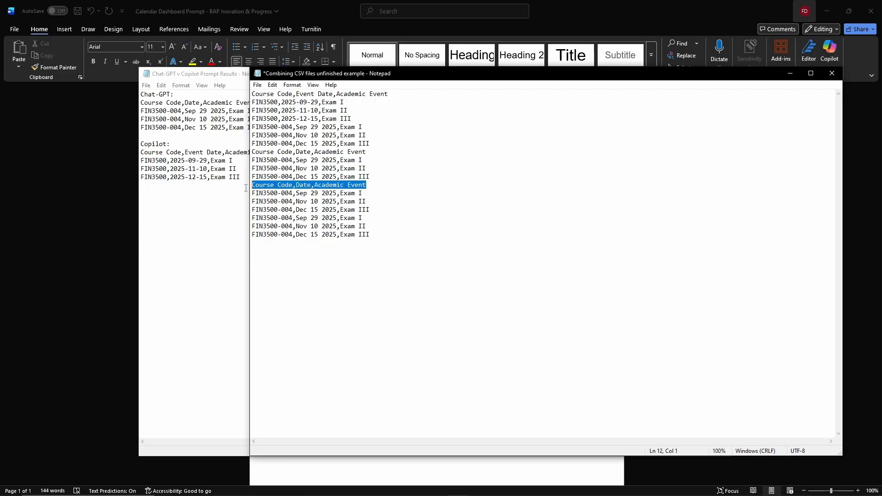
key("BackSpace")
key("BackSpace")
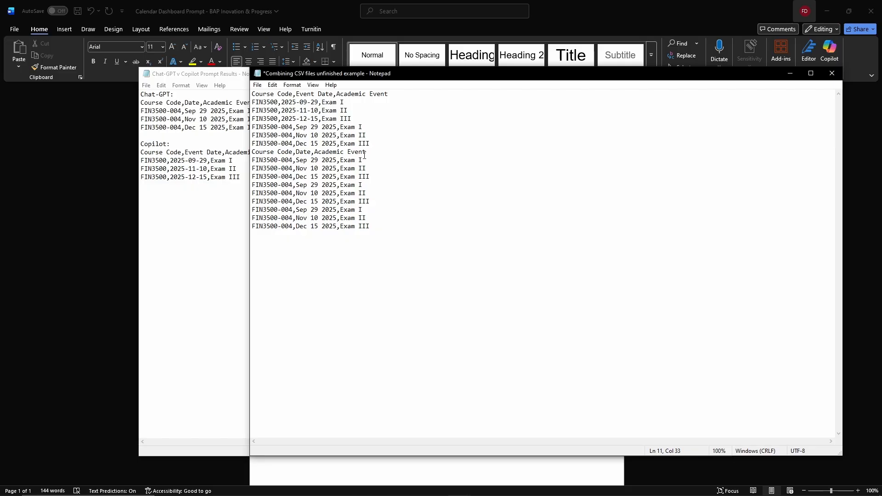
left_click_drag(367, 154, 252, 152)
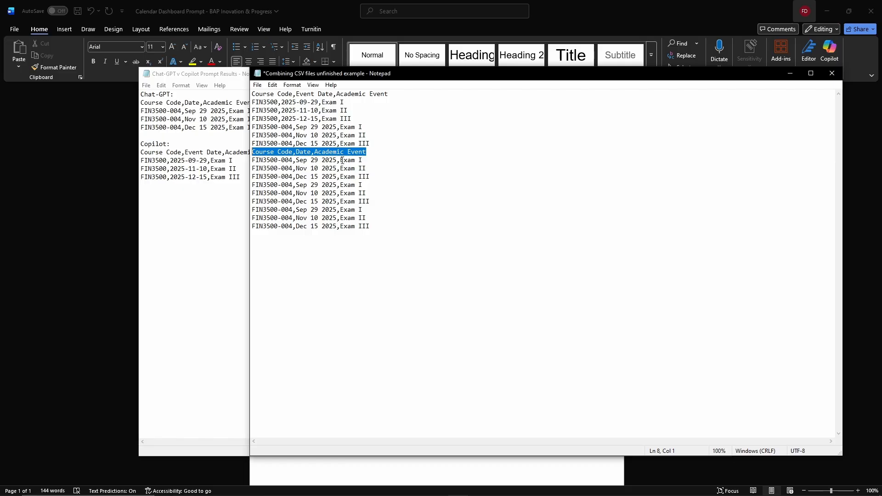
key("BackSpace")
key("BackSpace")
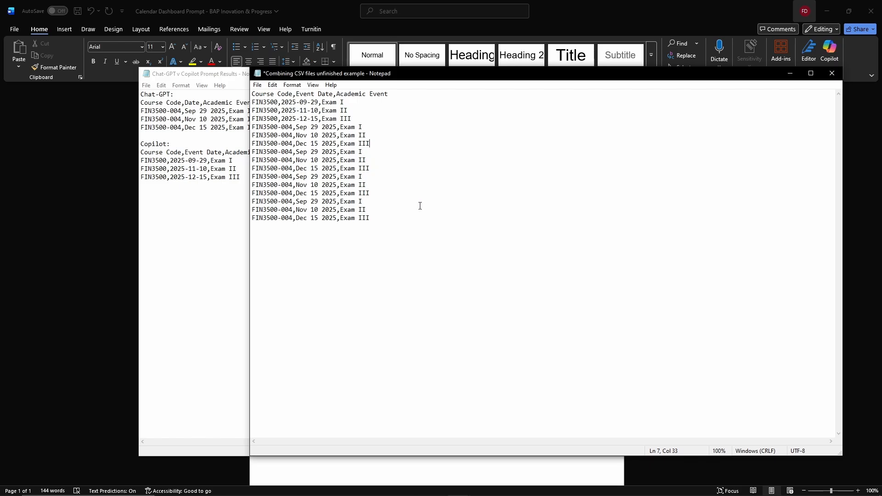
key("ctrl+s")
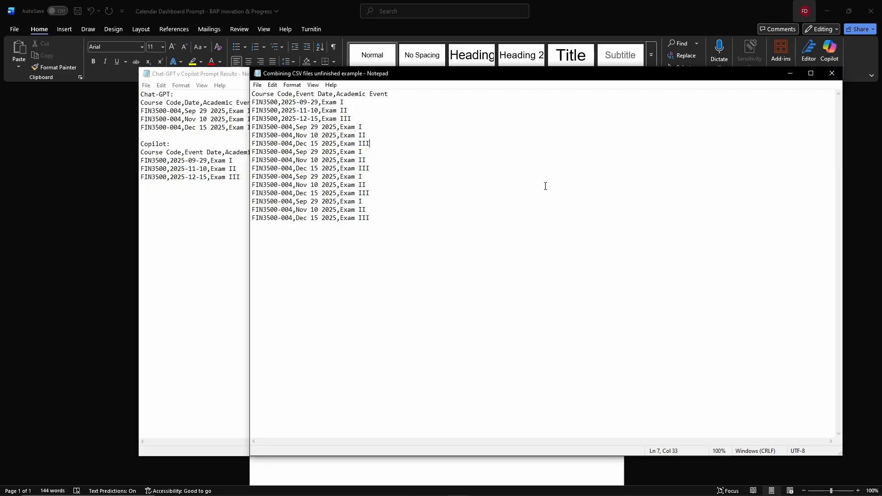
- Delete all the Chat-GPT rows so only the Copilot data remains, and save the file
left_click_drag(372, 219, 246, 128)
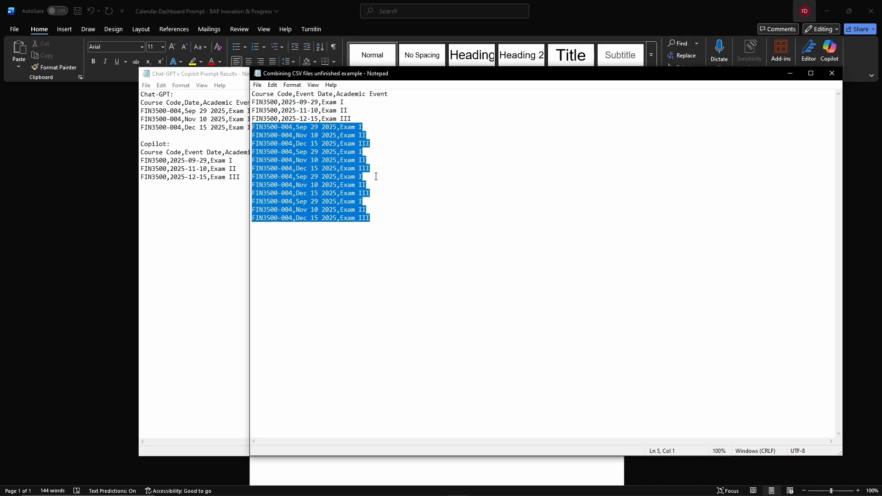
key("Delete")
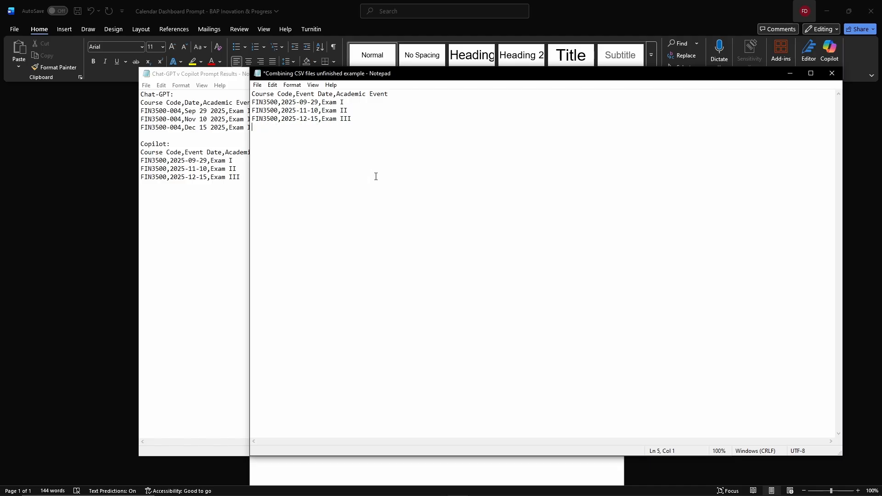
key("BackSpace")
key("ctrl+s")
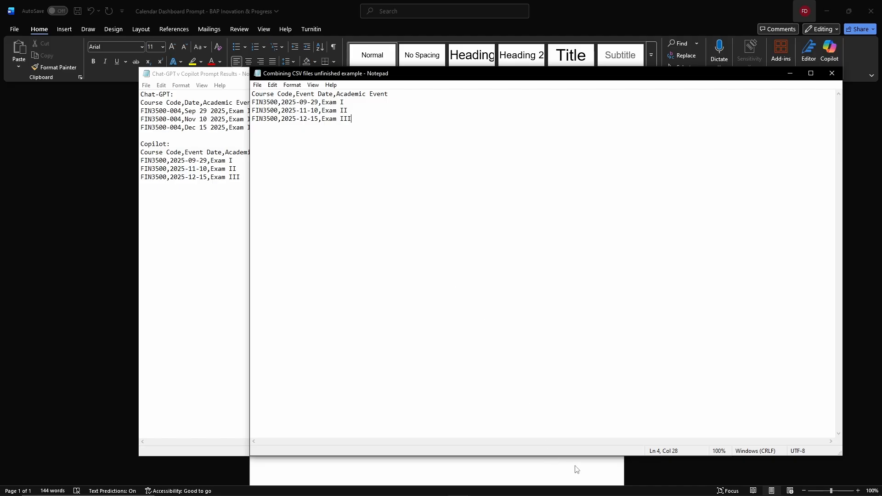
- Switch to the Excel workbook and enable its external data content
left_click(481, 488)
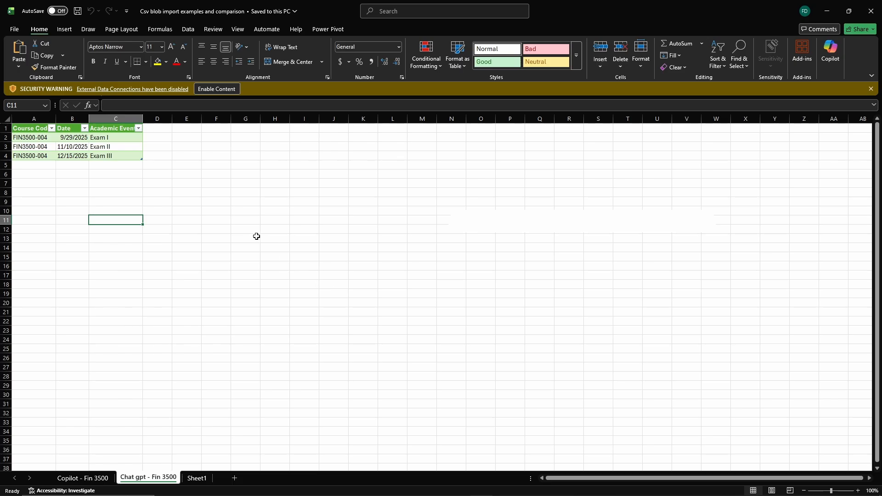
left_click(207, 89)
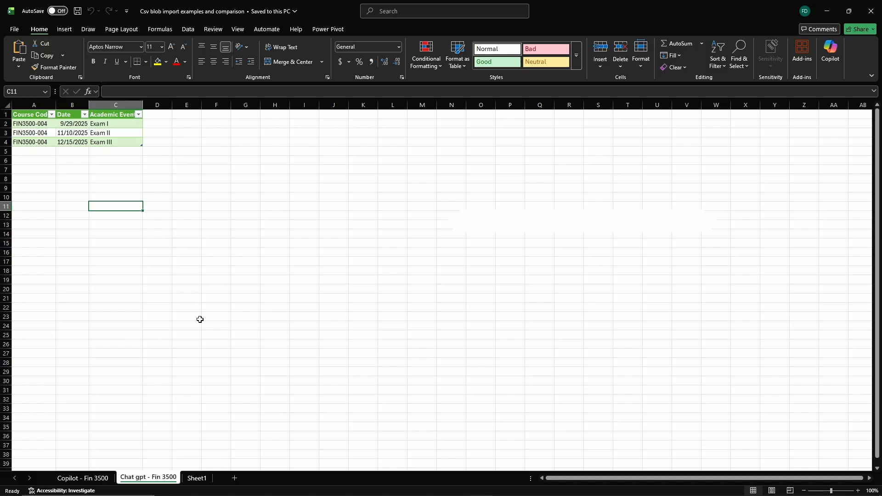
- On the empty sheet, import the "Combining CSV files unfinished example" text file from BAP HEATMAP > Replicability and load it as a table
left_click(195, 483)
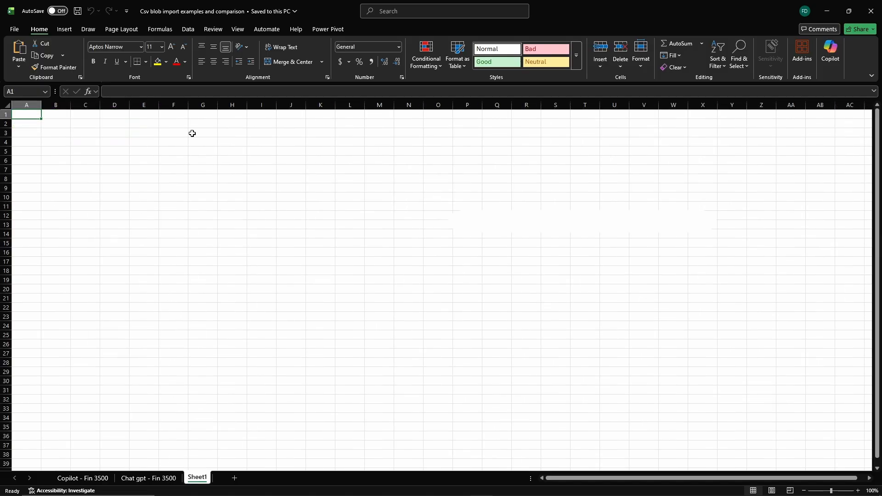
left_click(188, 30)
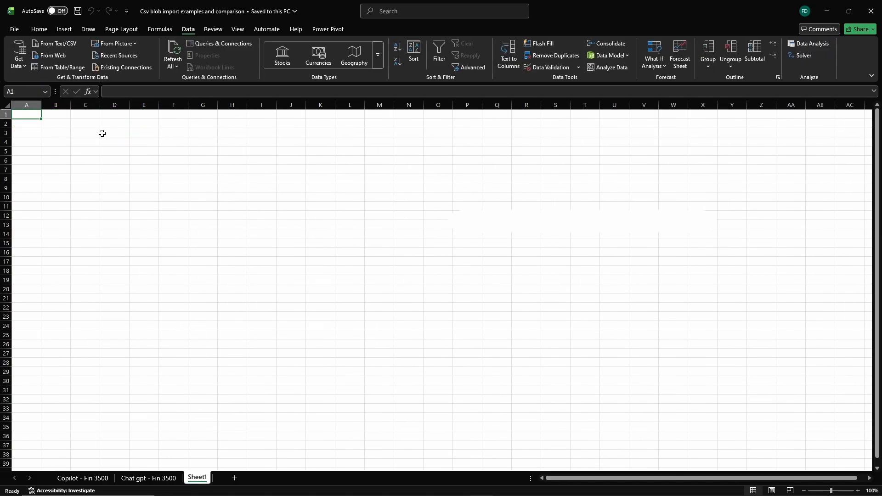
left_click(54, 45)
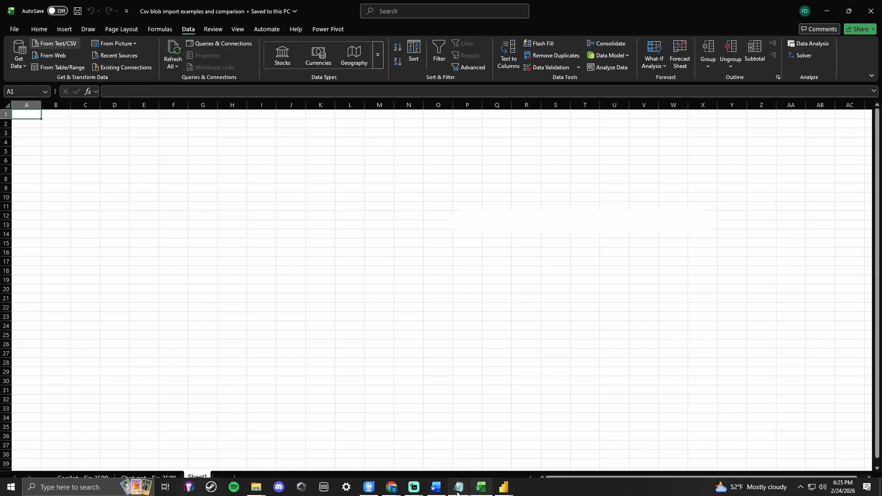
mouse_move(458, 487)
left_click(578, 442)
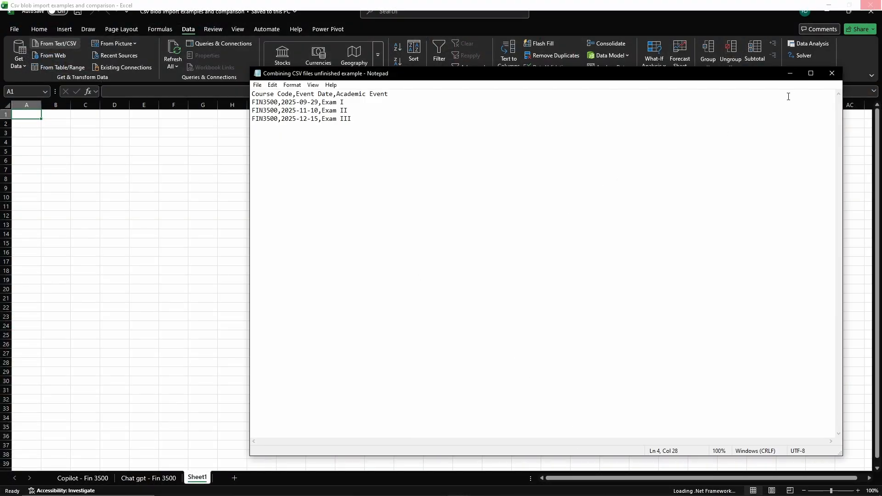
left_click(790, 73)
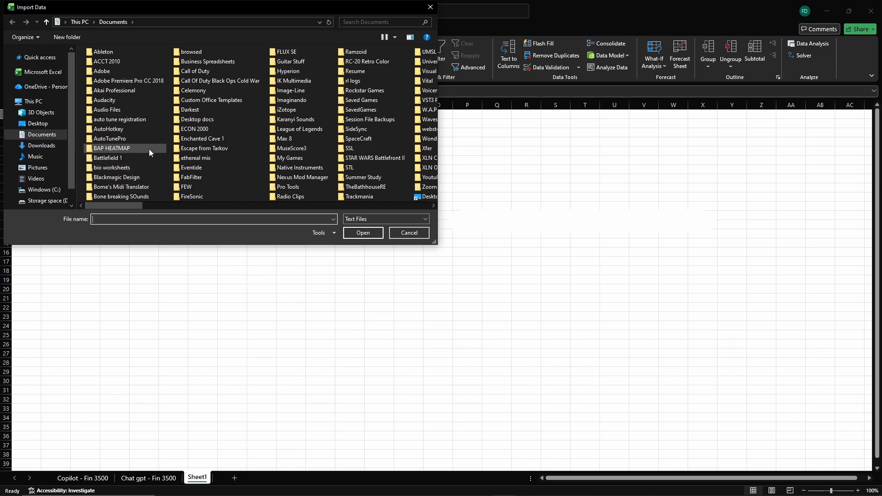
double_click(116, 150)
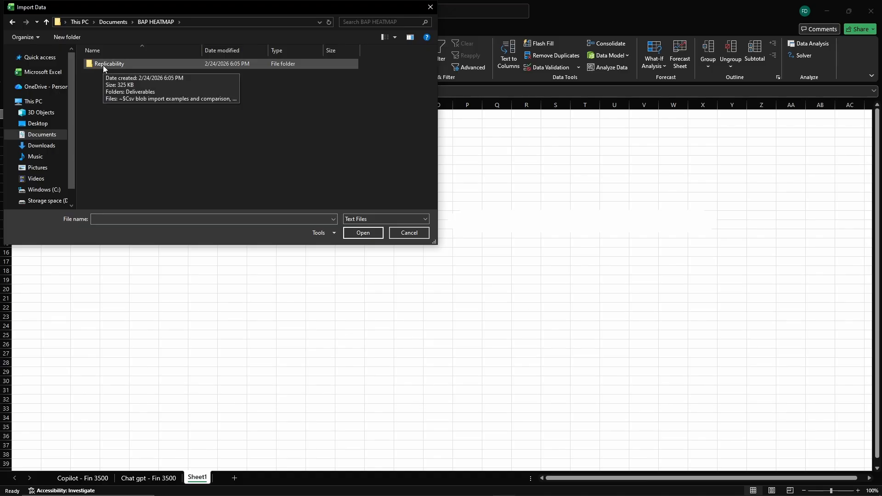
double_click(103, 65)
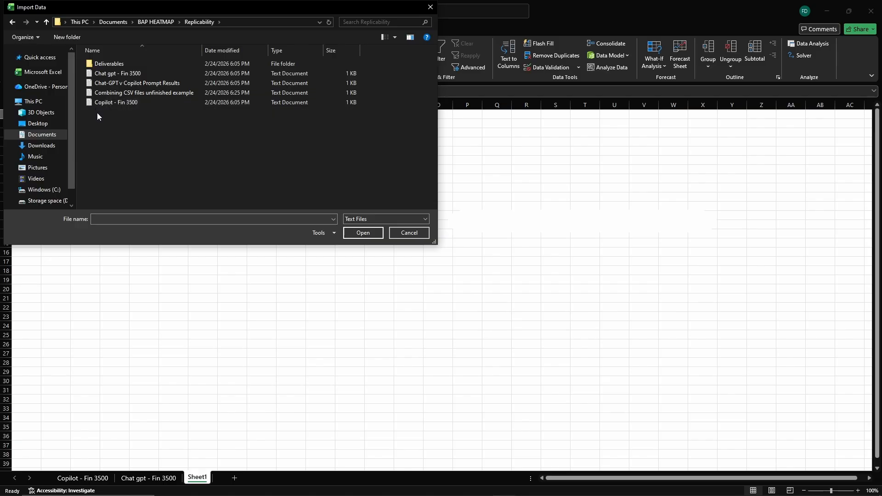
double_click(141, 93)
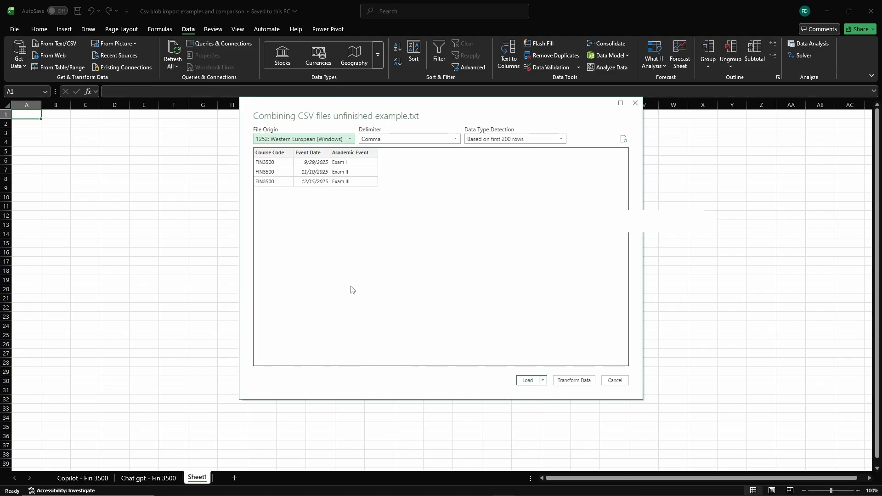
left_click(526, 385)
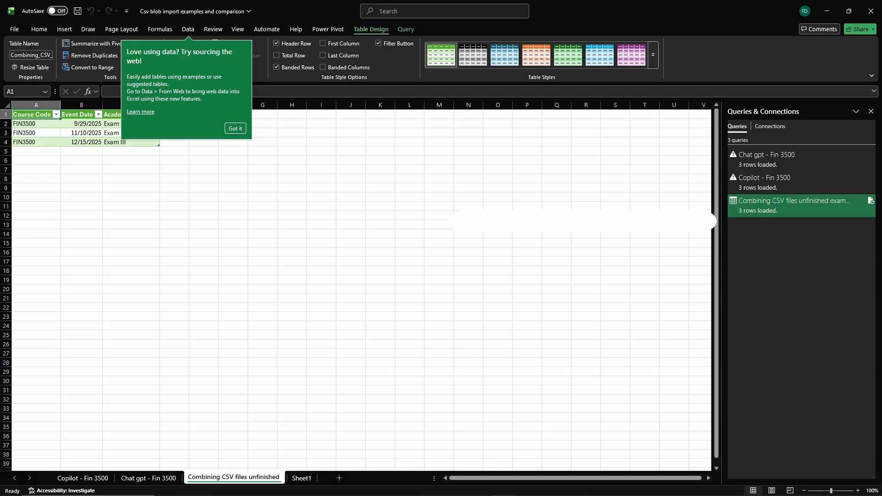
- Save the workbook containing the imported exam-date table
mouse_move(458, 491)
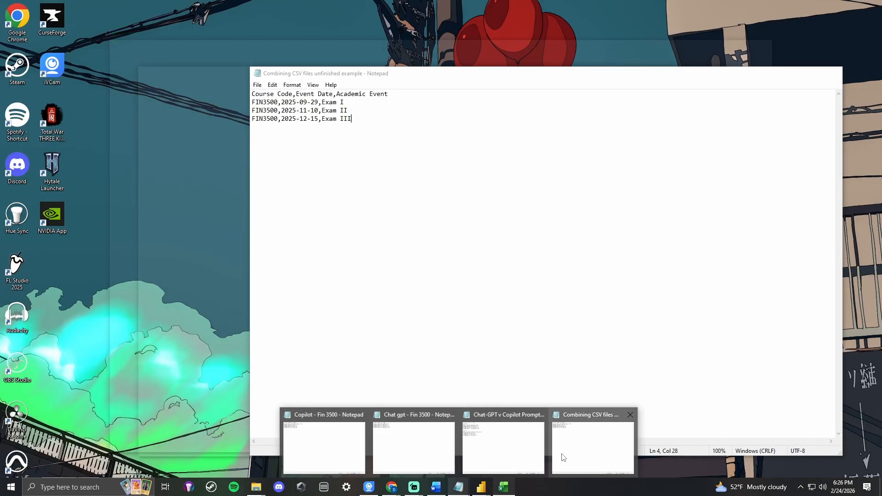
left_click(563, 457)
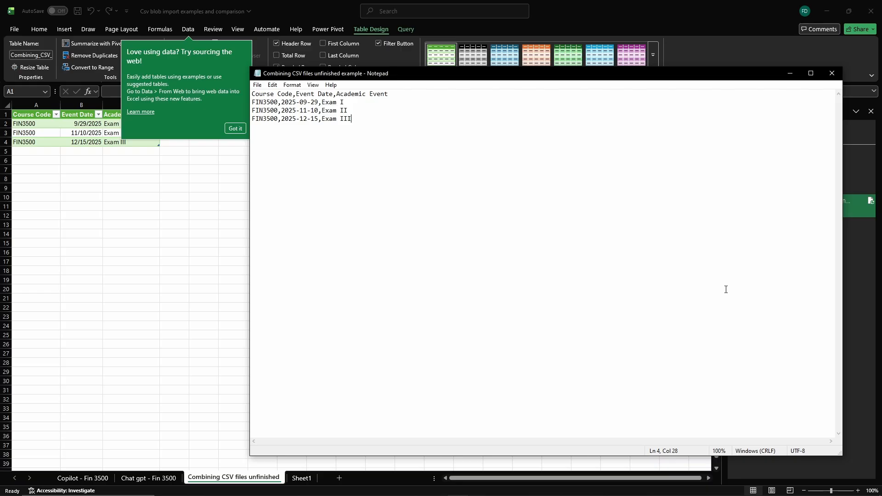
left_click(790, 73)
left_click(182, 199)
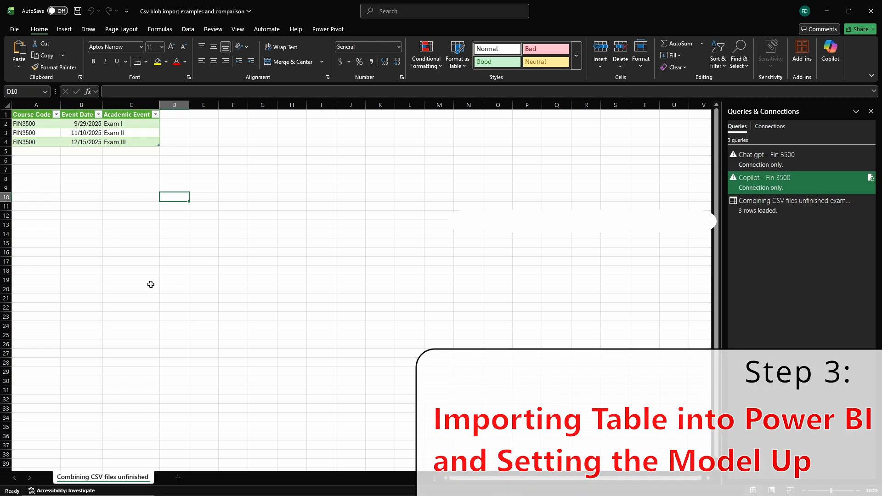
key("ctrl+s")
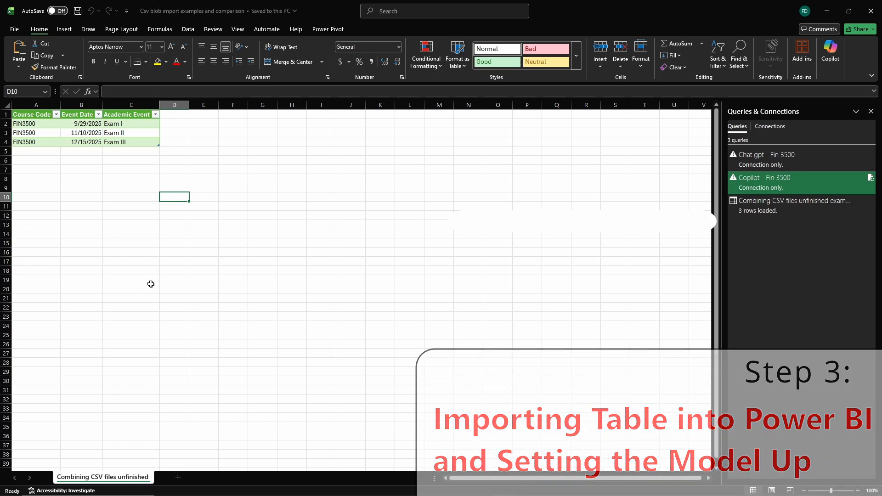
left_click(824, 13)
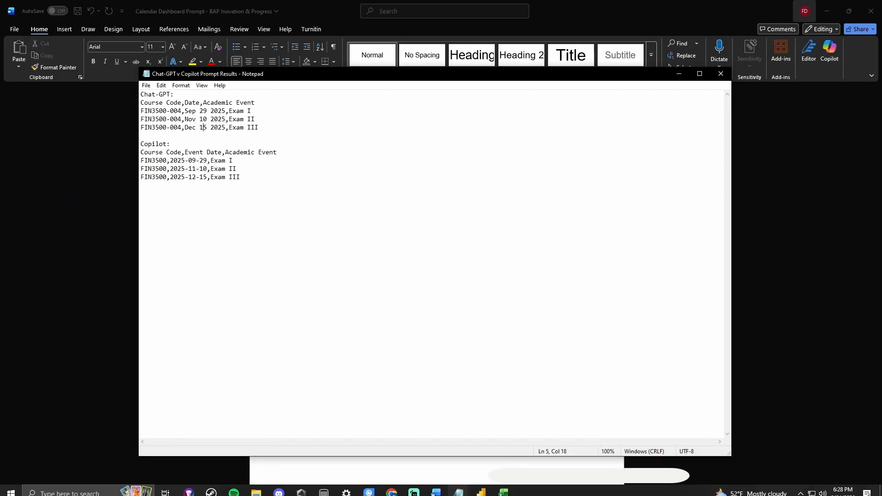
- Switch to the Calendar Dashboard empty template in Power BI and open the table and model views
left_click(482, 490)
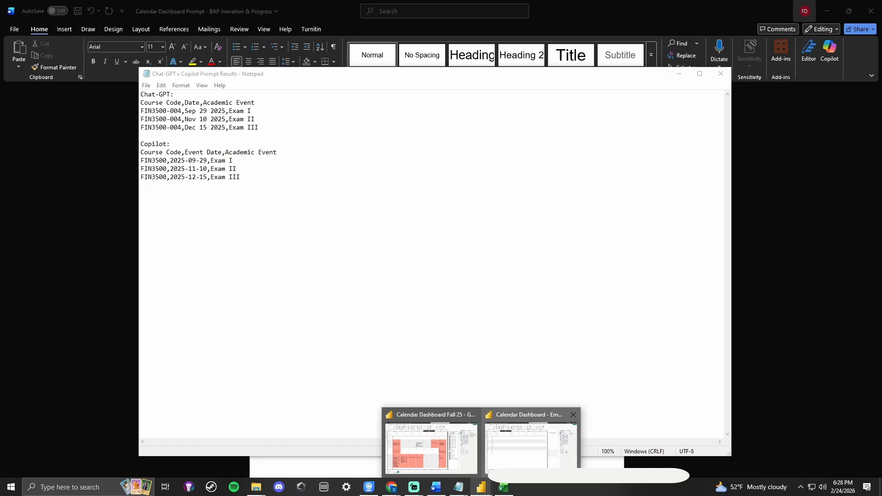
left_click(512, 460)
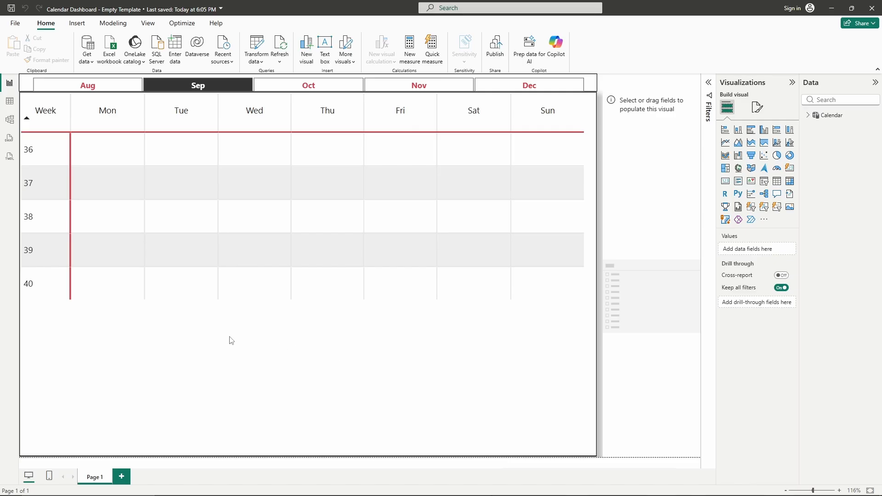
left_click(10, 105)
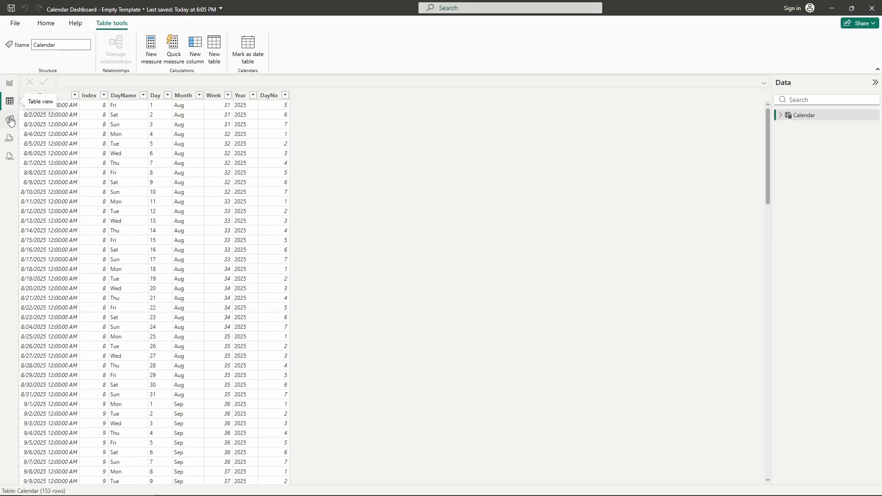
left_click(11, 122)
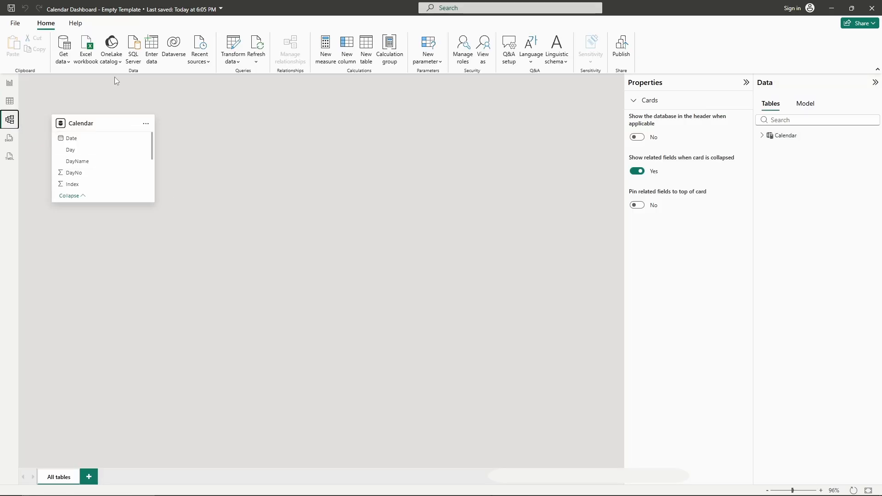
- Import the Combining_CSV_files_unfinished_example table from the "Csv blob import examples and comparison" Excel workbook
left_click(90, 55)
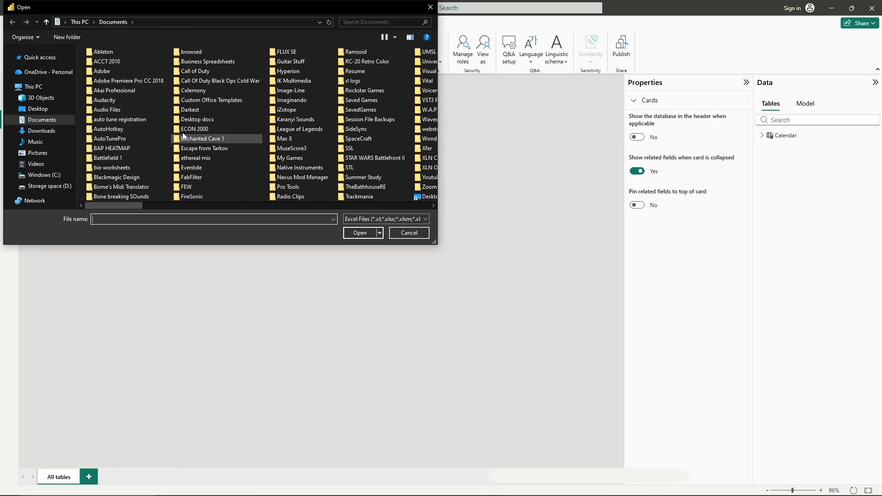
double_click(111, 148)
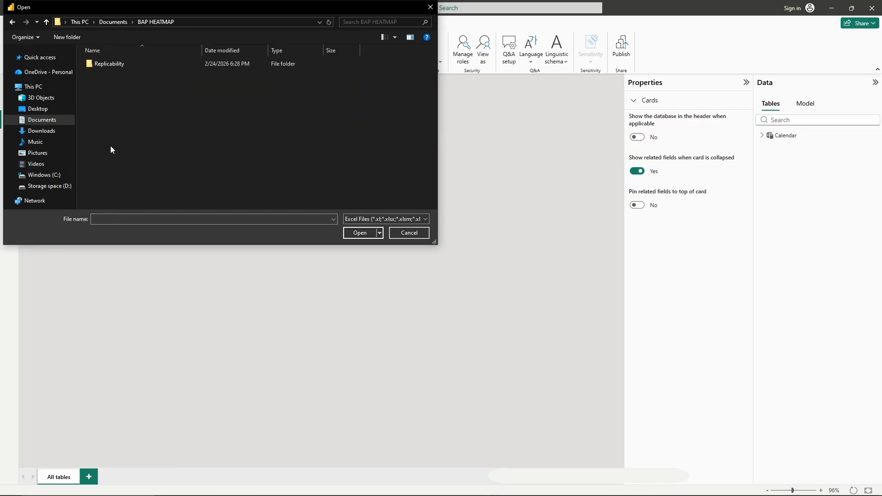
double_click(117, 65)
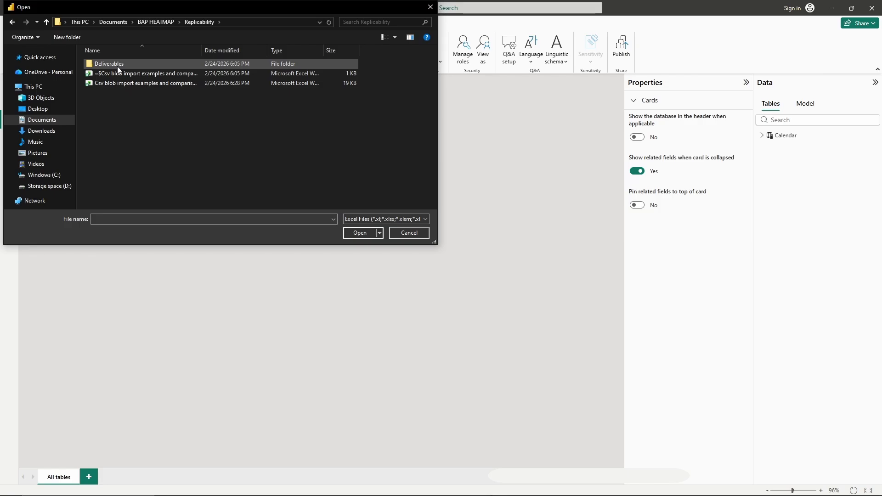
double_click(134, 83)
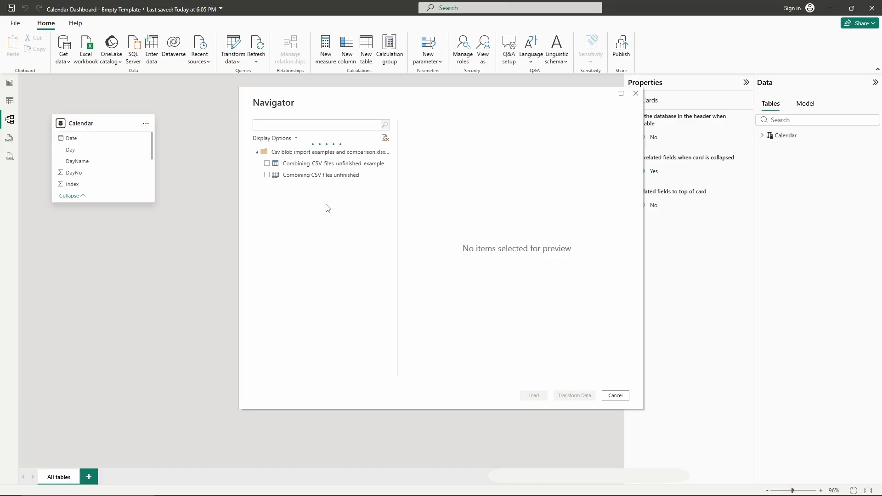
left_click(267, 164)
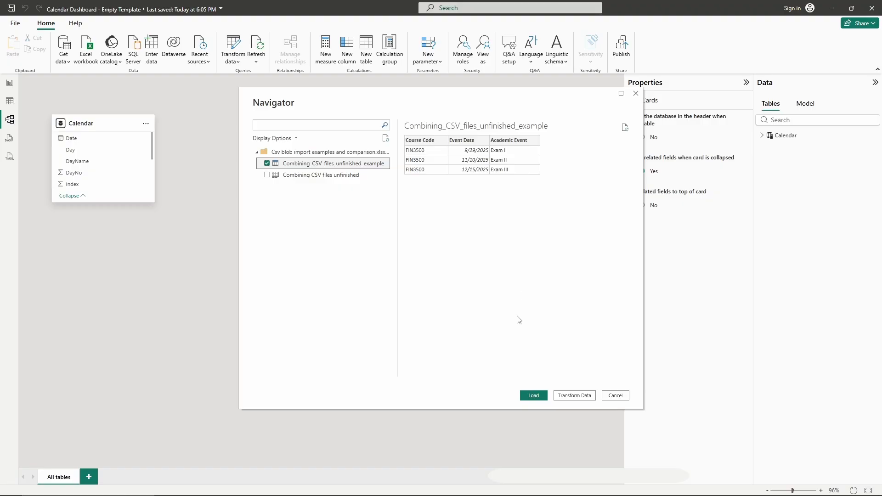
left_click(532, 398)
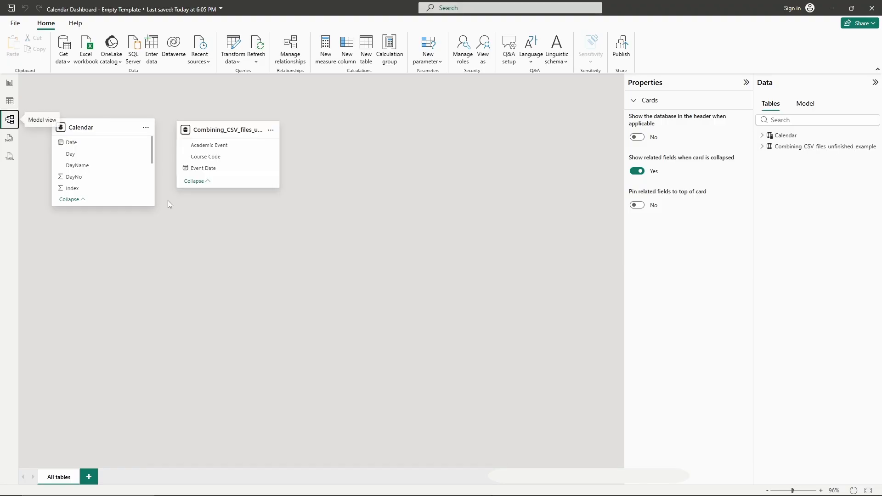
- Rearrange the Calendar and imported table cards in the model view
left_click_drag(232, 133, 359, 160)
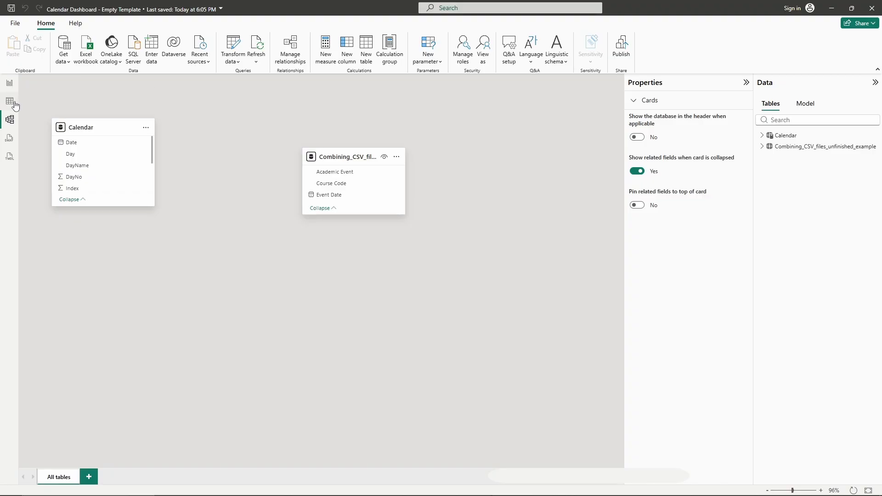
left_click(10, 85)
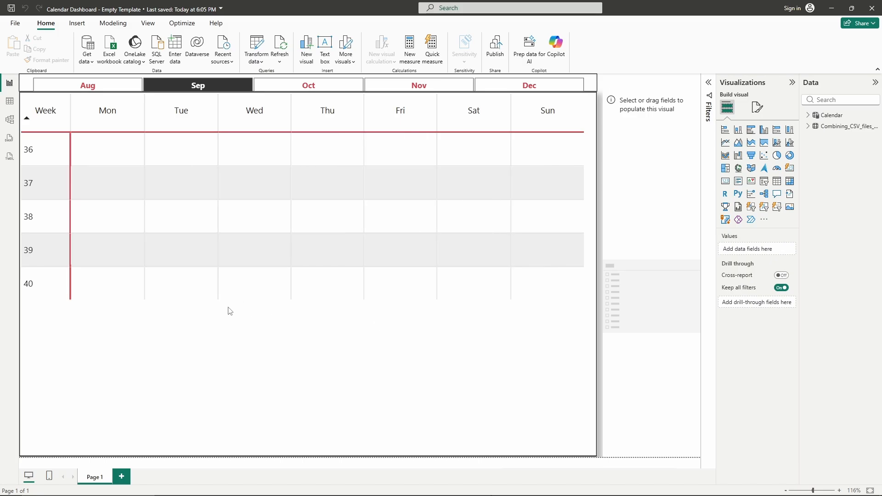
left_click(10, 102)
left_click(10, 119)
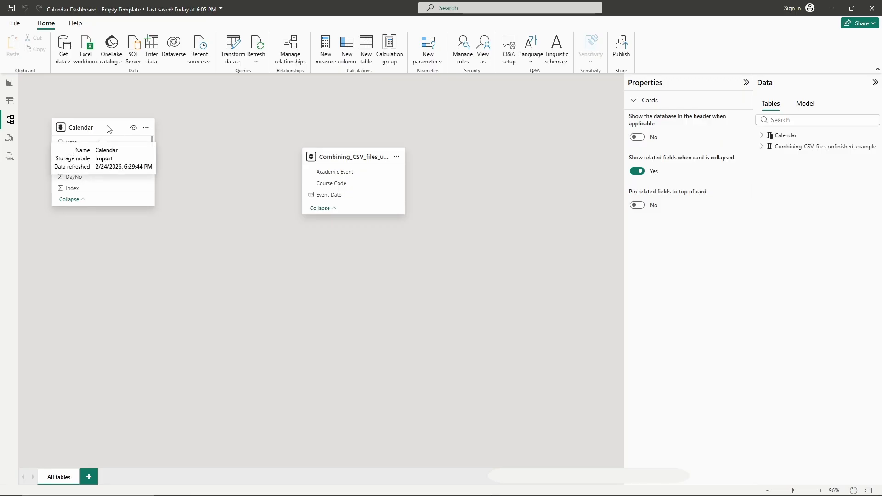
left_click_drag(109, 128, 144, 133)
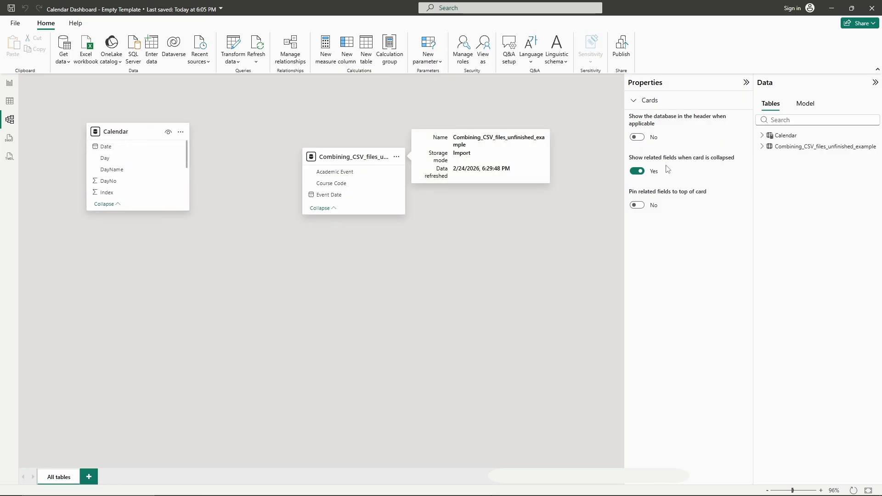
- Examine the Calendar table's DAX formula and its CALENDAR date range
left_click(762, 136)
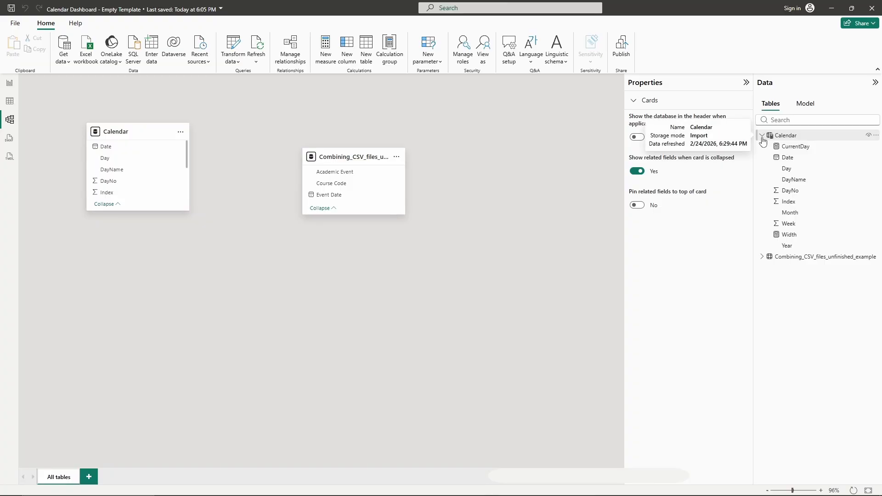
left_click(802, 163)
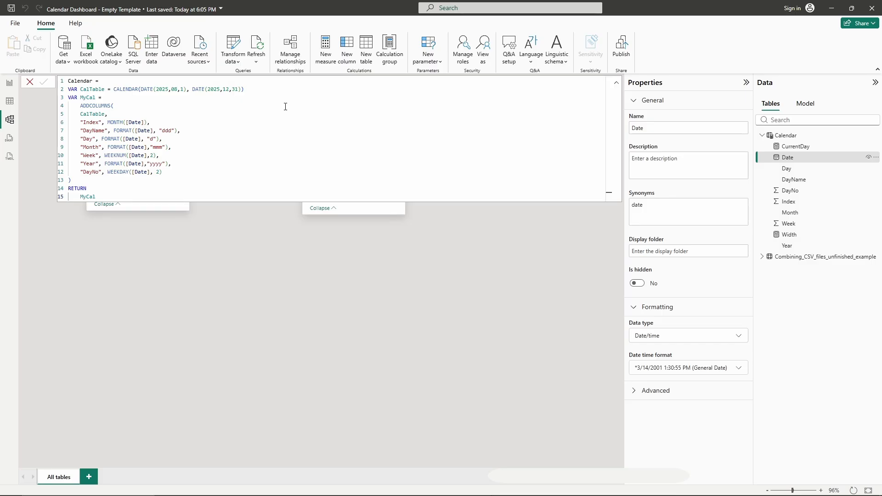
left_click_drag(245, 88, 114, 87)
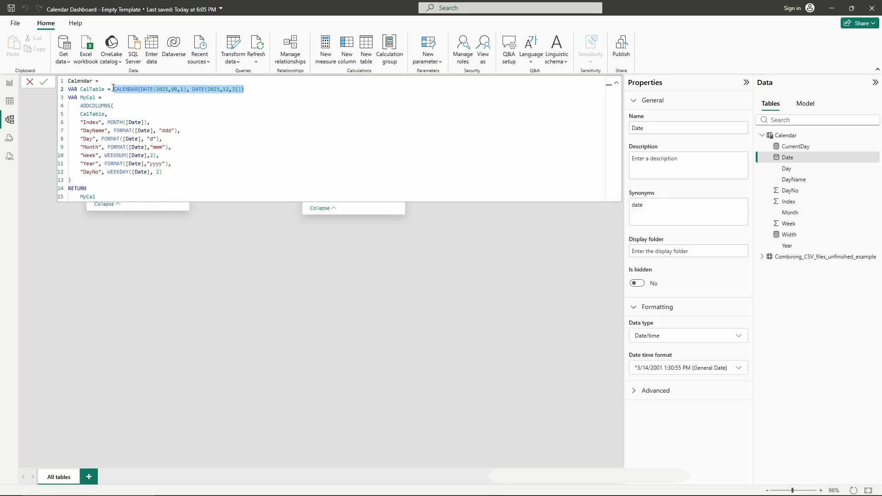
left_click(245, 89)
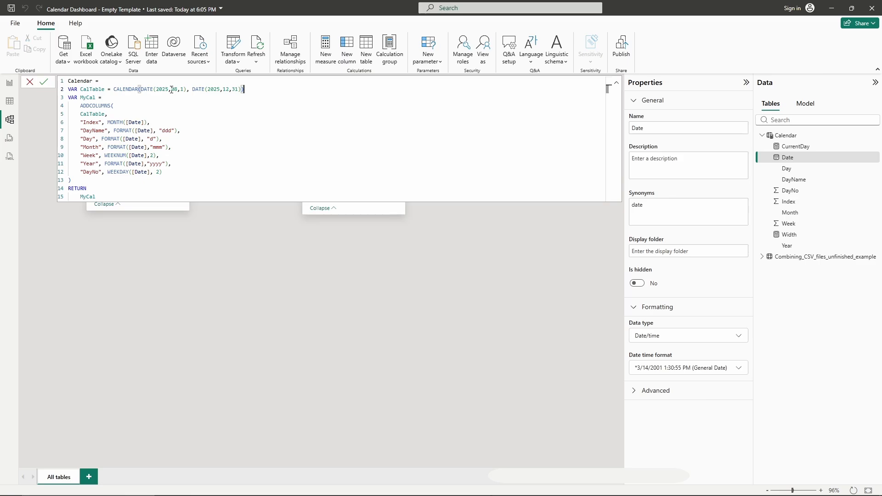
left_click(222, 90)
left_click(238, 91)
left_click(513, 248)
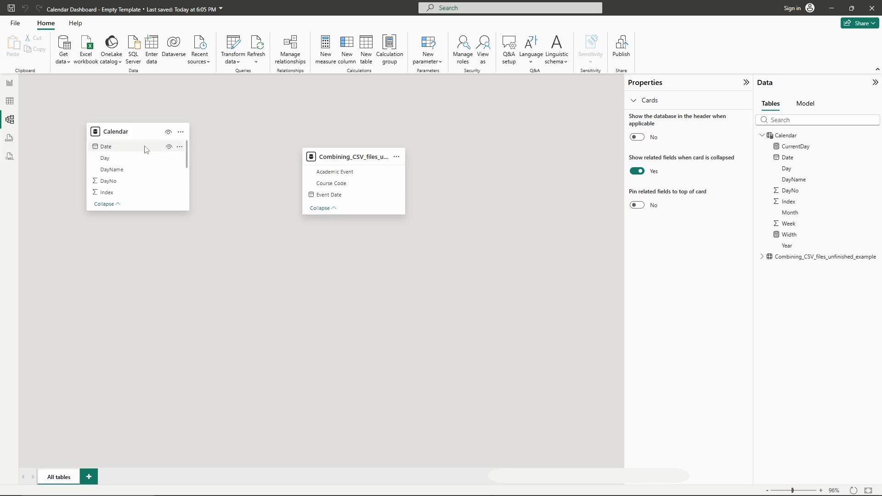
- Create a one-to-many (1:*) relationship from the Calendar table's Date to the imported table's Event Date
left_click_drag(145, 147, 334, 195)
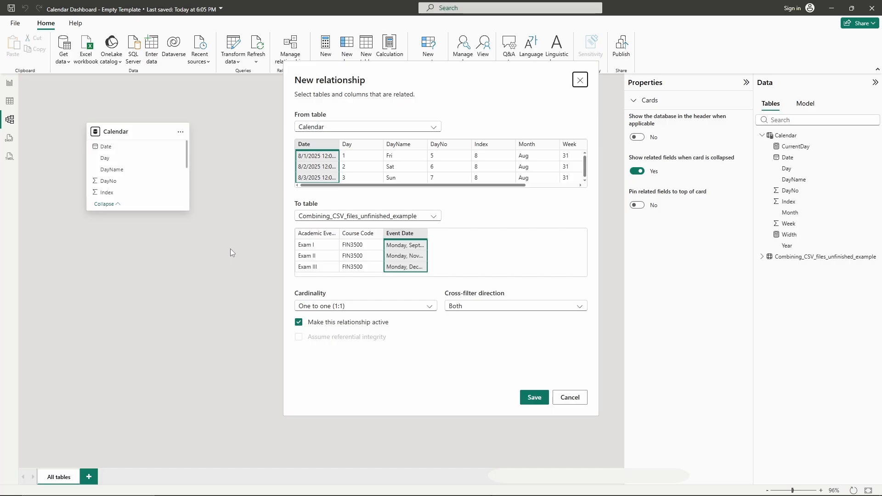
left_click(418, 308)
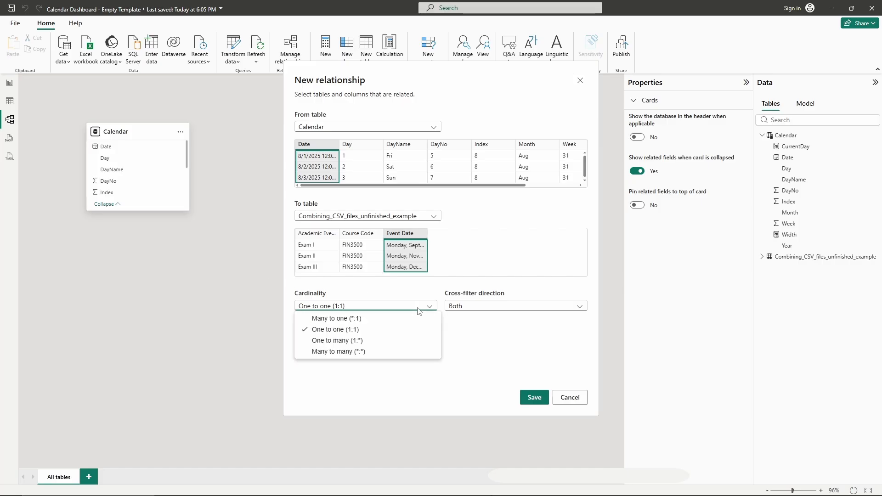
left_click(375, 341)
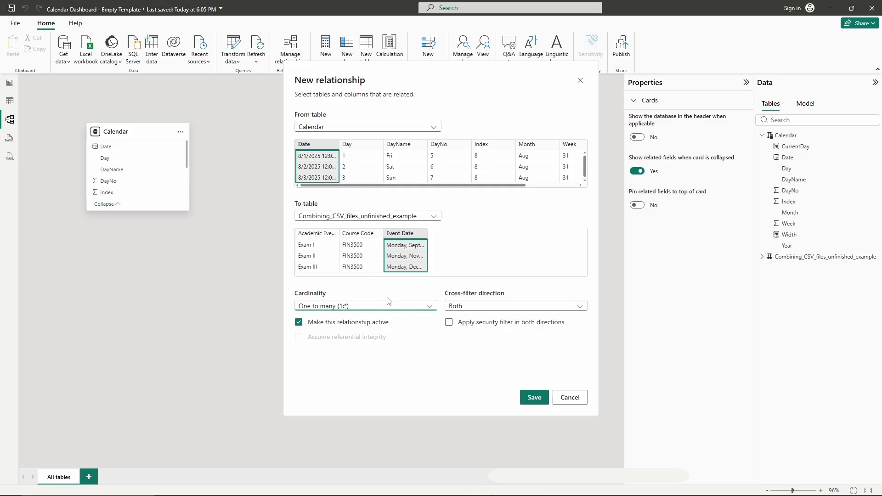
left_click(539, 402)
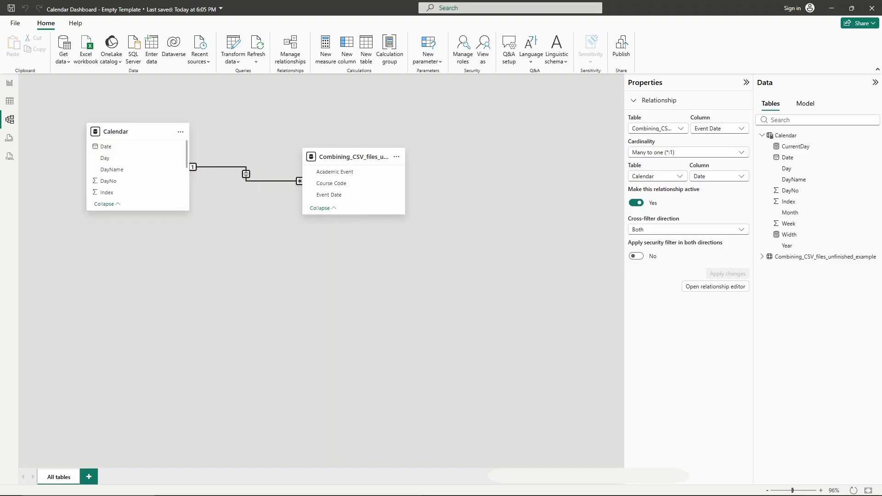
- Switch to the Calendar Dashboard Fall 25 - Gamma Psi Heatmap file's model view and move the Academic Events card up
left_click(10, 87)
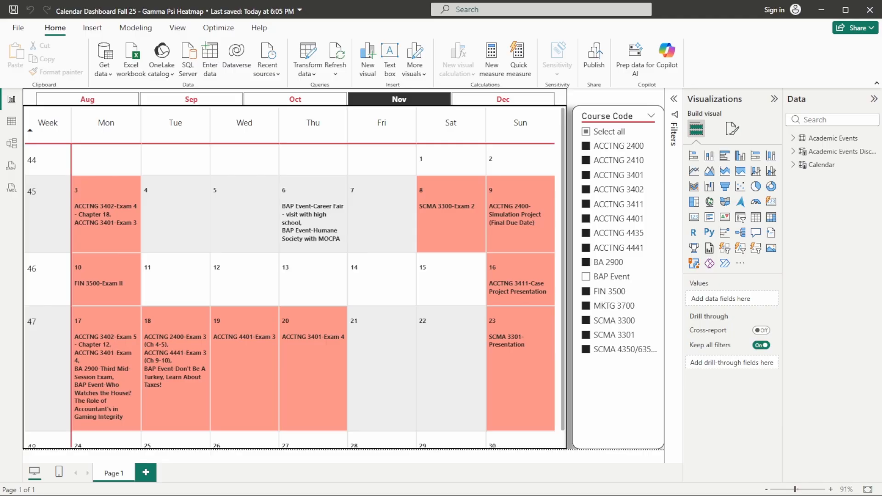
left_click(11, 144)
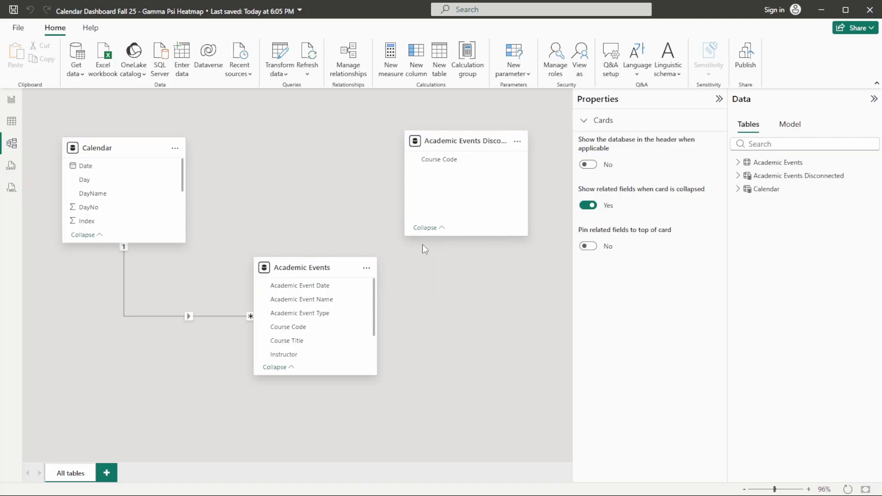
mouse_move(338, 268)
left_click_drag(338, 268, 338, 206)
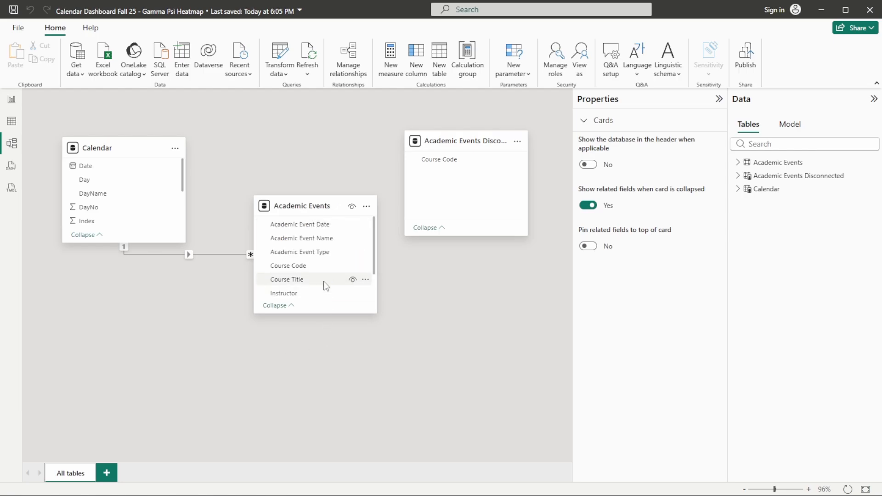
- Examine the fields and measures of the Academic Events table in the reference dashboard
scroll(324, 283, "down", 1)
scroll(321, 274, "up", 1)
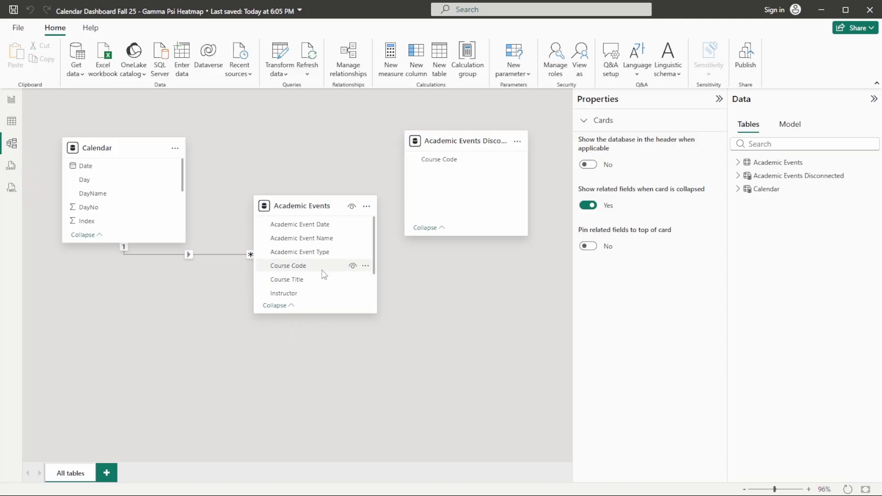
scroll(314, 253, "down", 1)
scroll(312, 252, "up", 1)
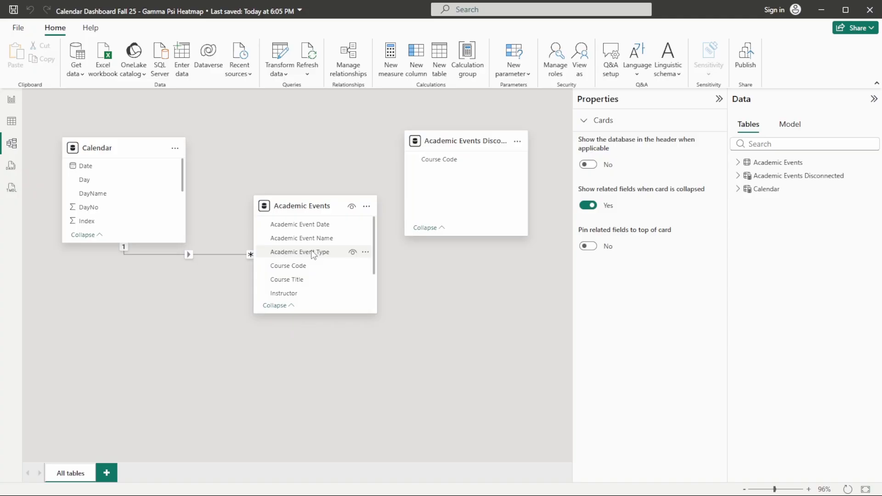
scroll(309, 262, "down", 1)
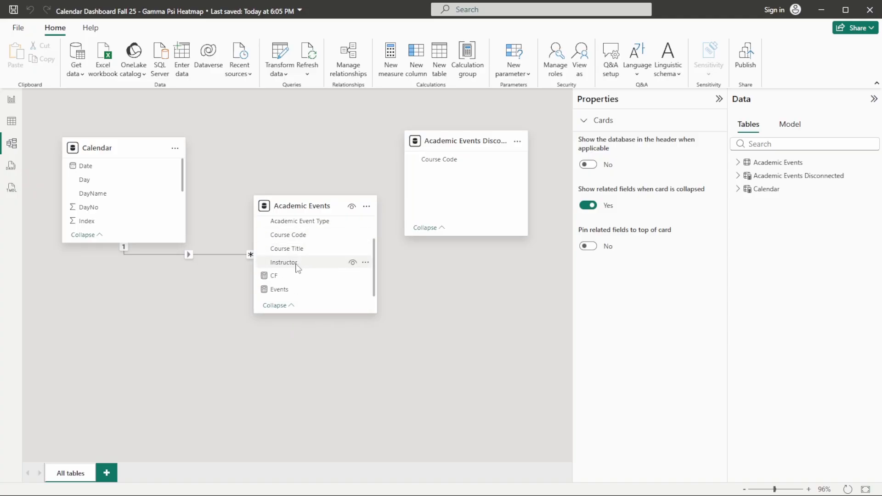
scroll(307, 256, "up", 1)
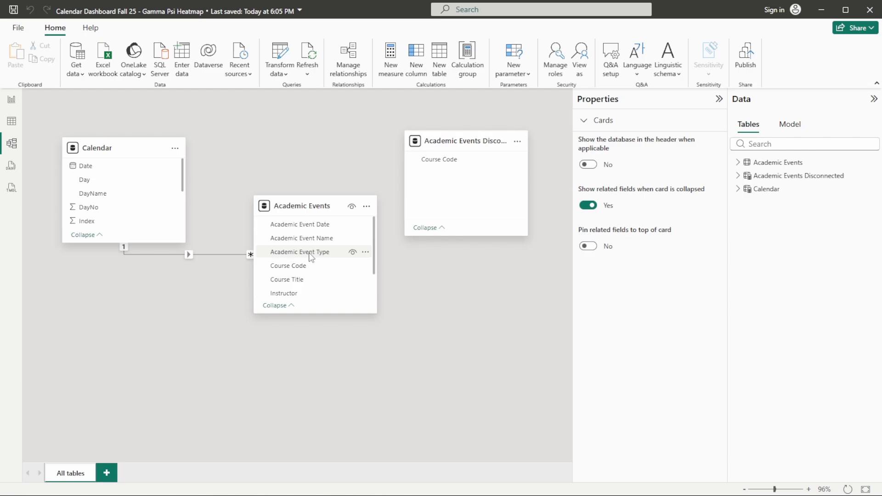
scroll(310, 261, "down", 1)
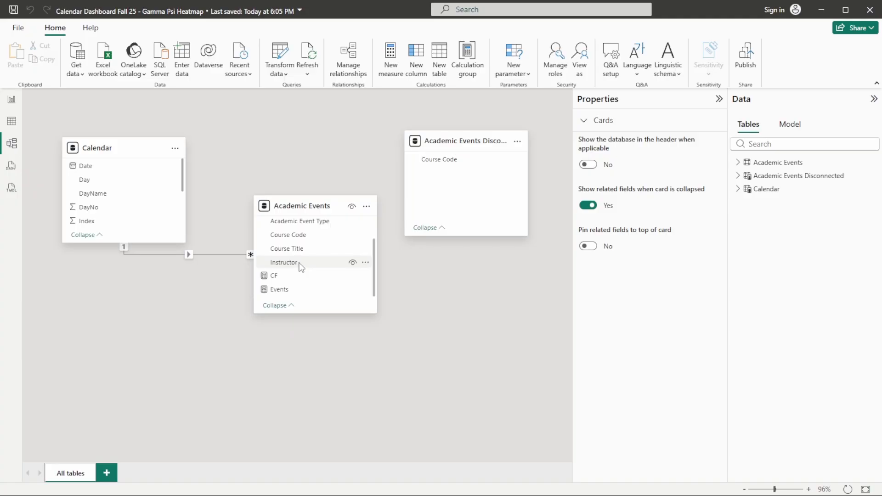
scroll(298, 266, "up", 3)
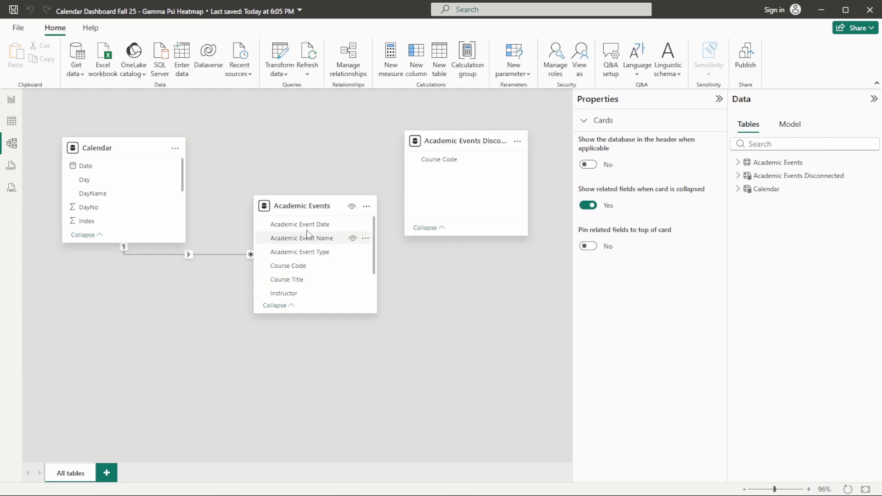
scroll(308, 235, "down", 1)
scroll(303, 241, "up", 1)
scroll(303, 242, "down", 1)
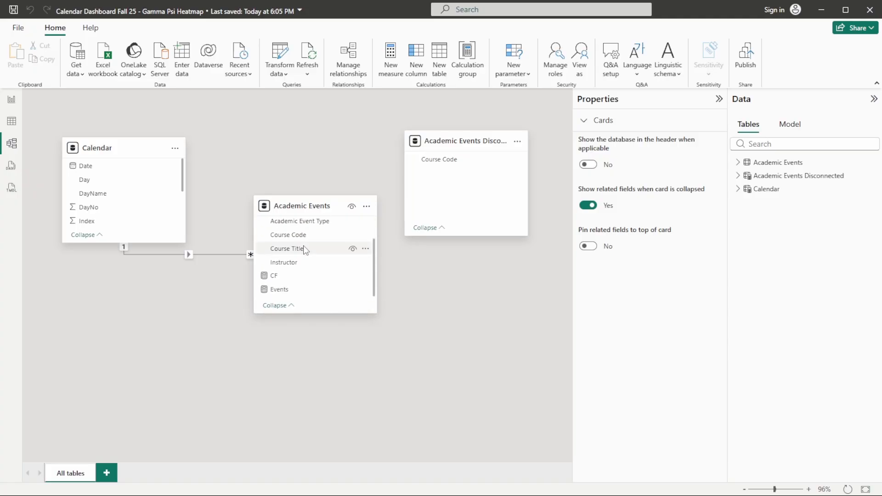
- Open the Events measure in the reference dashboard and copy its entire DAX formula
left_click(284, 293)
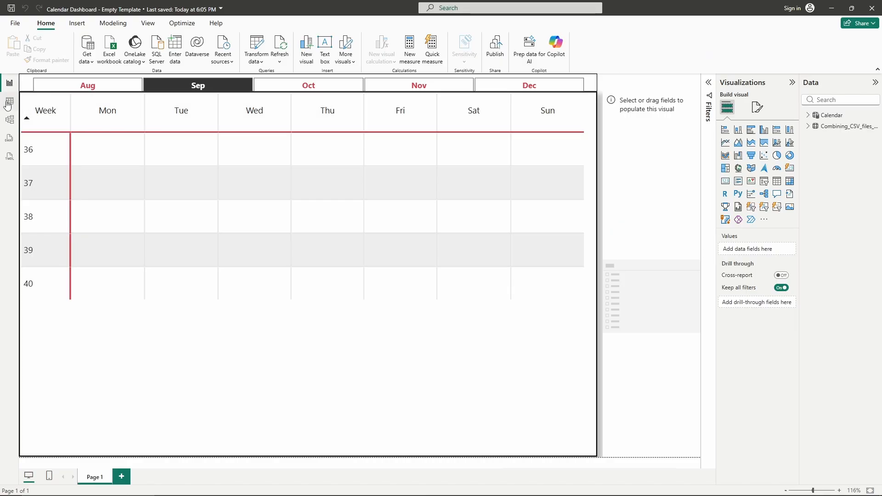
left_click(9, 102)
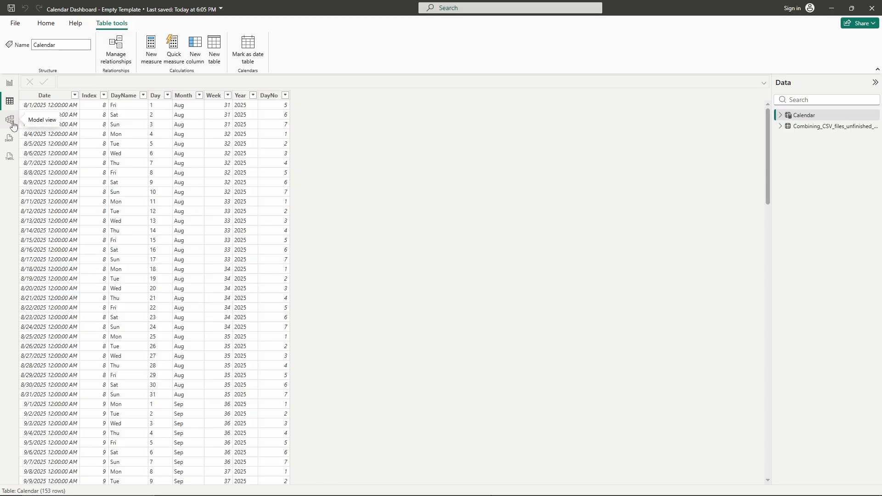
left_click(11, 123)
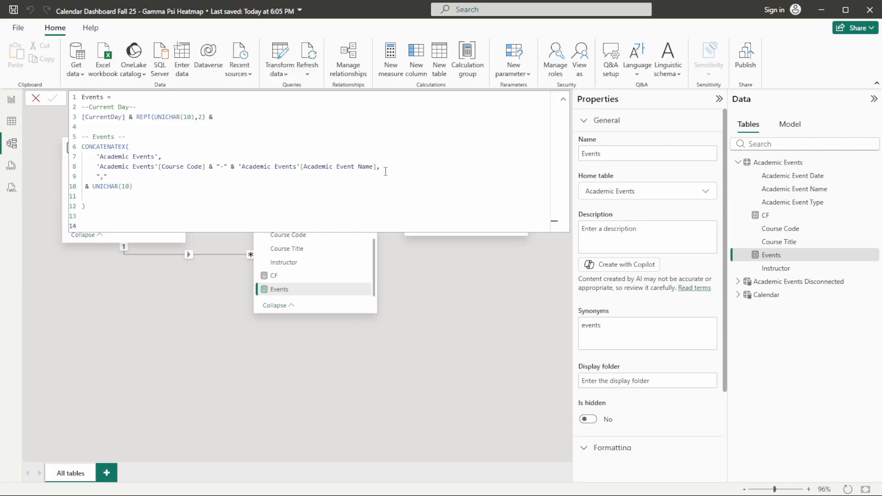
left_click_drag(93, 205, 76, 102)
key("ctrl+c")
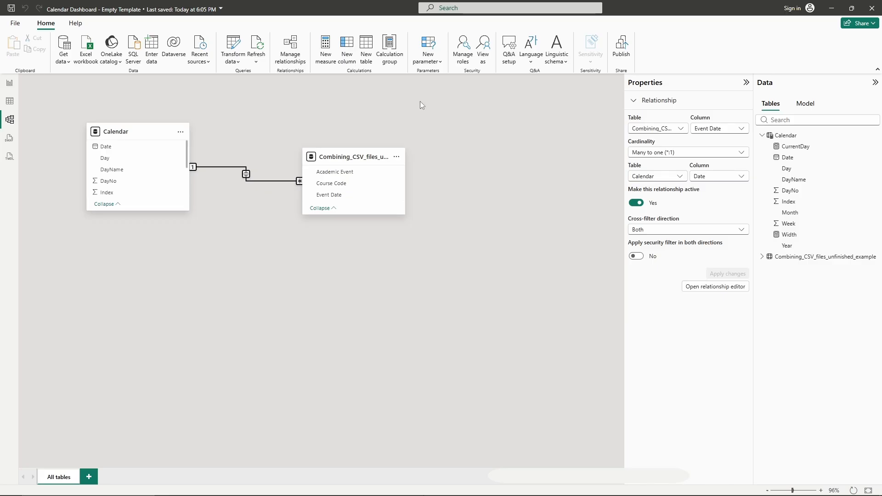
- Create a new measure in the Combining_CSV_files_unfinished_example table and paste the copied Events formula
left_click(352, 157)
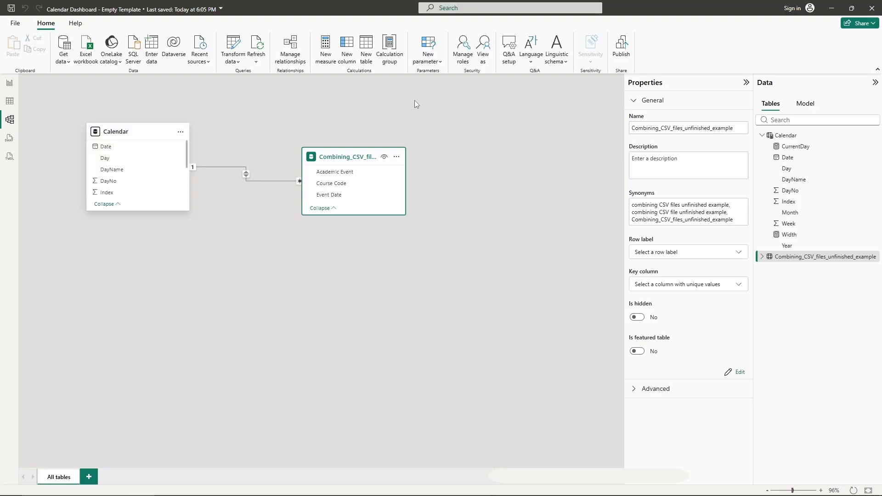
left_click(326, 56)
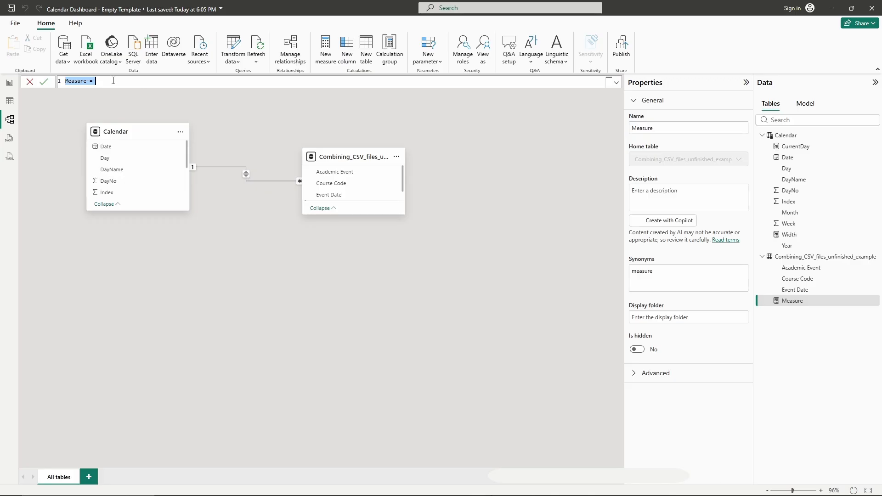
key("ctrl+v")
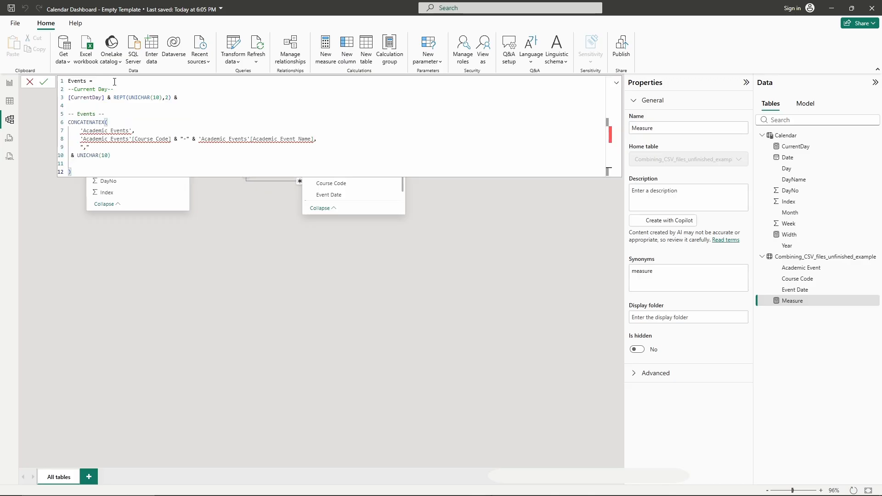
- Replace the CONCATENATEX table argument 'Academic Events' with 'Combining_CSV_files_unfinished_example'
left_click(129, 131)
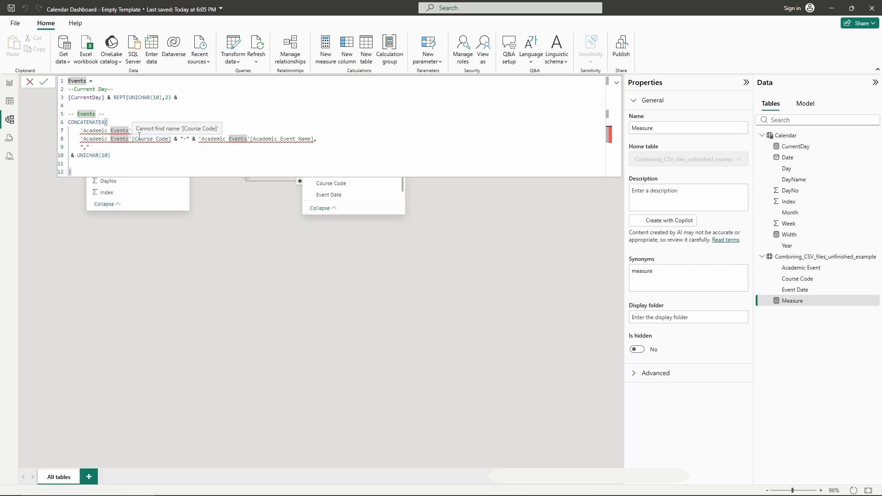
left_click(326, 140)
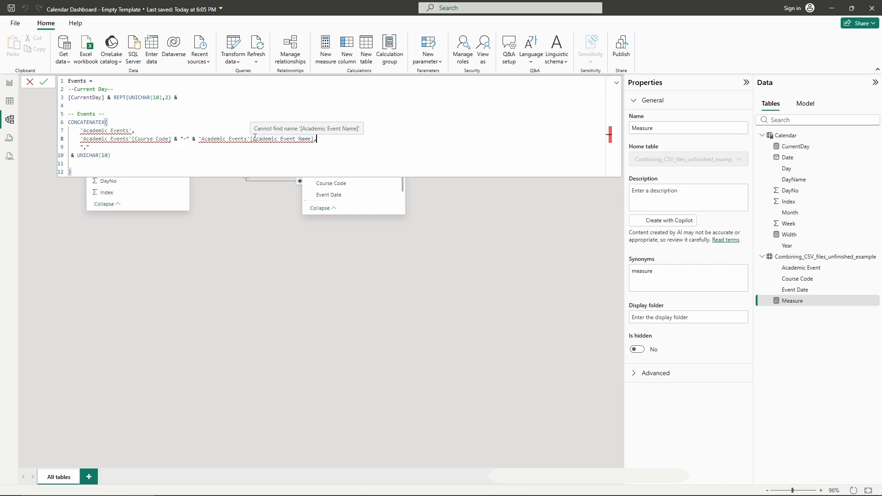
left_click(130, 131)
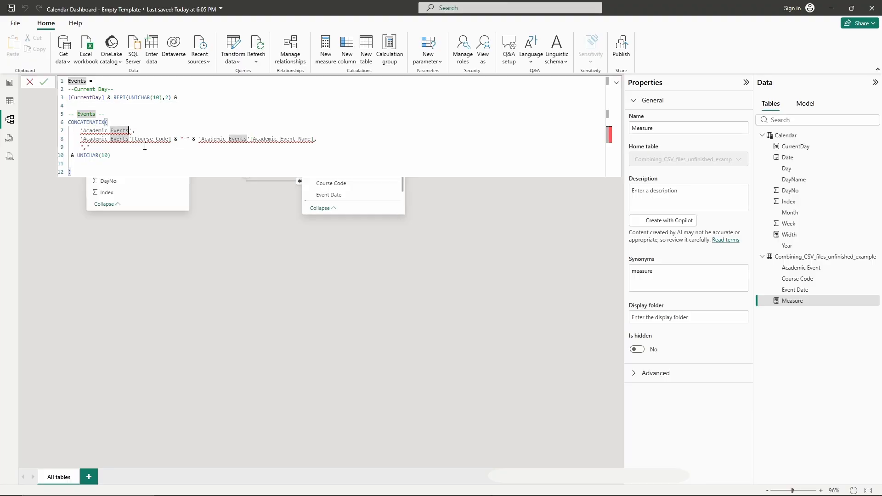
key("BackSpace")
key("BackSpace")
key("BackSpace")
key("BackSpace")
key("BackSpace")
key("BackSpace")
key("BackSpace")
key("BackSpace")
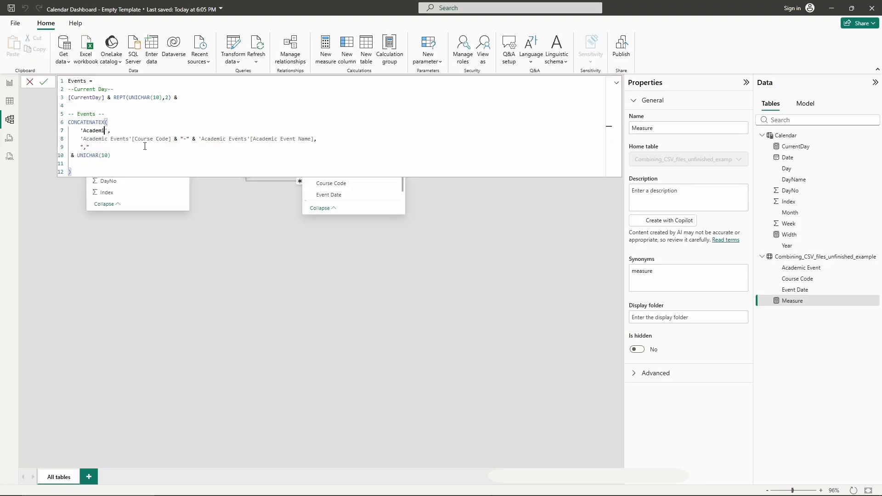
key("BackSpace")
key("BackSpace")
key("BackSpace")
key("BackSpace")
key("BackSpace")
key("BackSpace")
key("BackSpace")
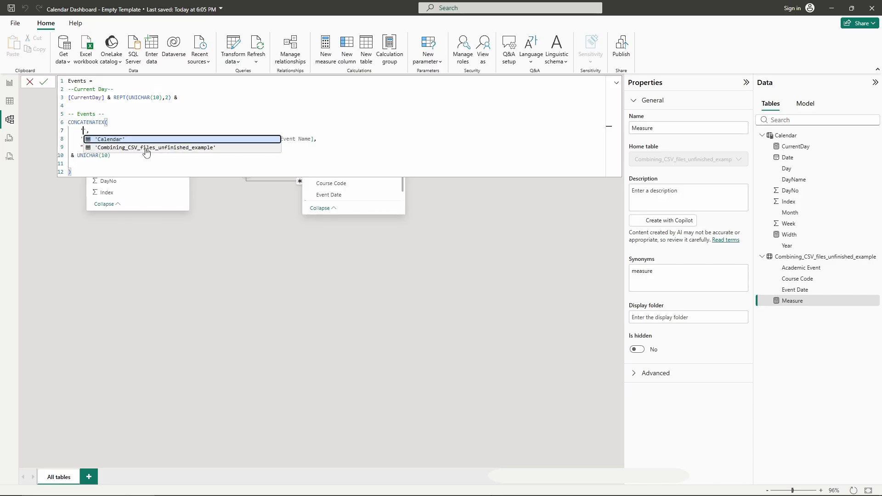
left_click(146, 148)
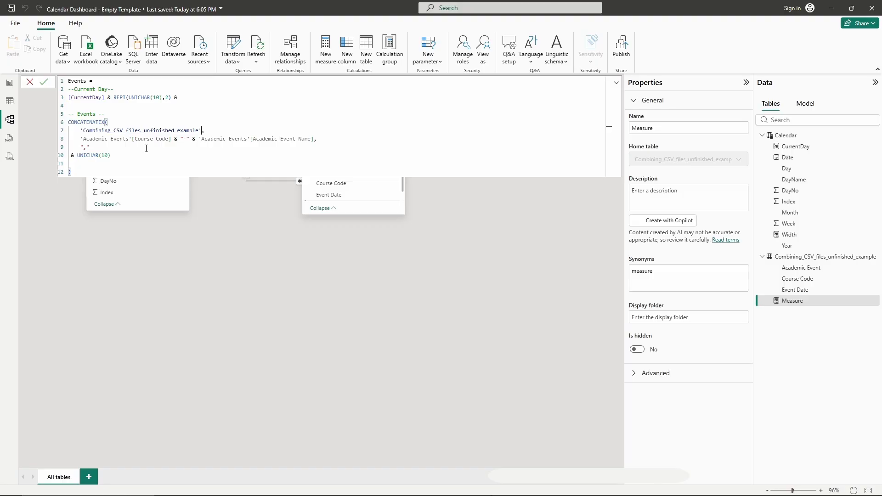
- Change the first concatenated column reference to 'Combining_CSV_files_unfinished_example'[Course Code]
left_click(170, 138)
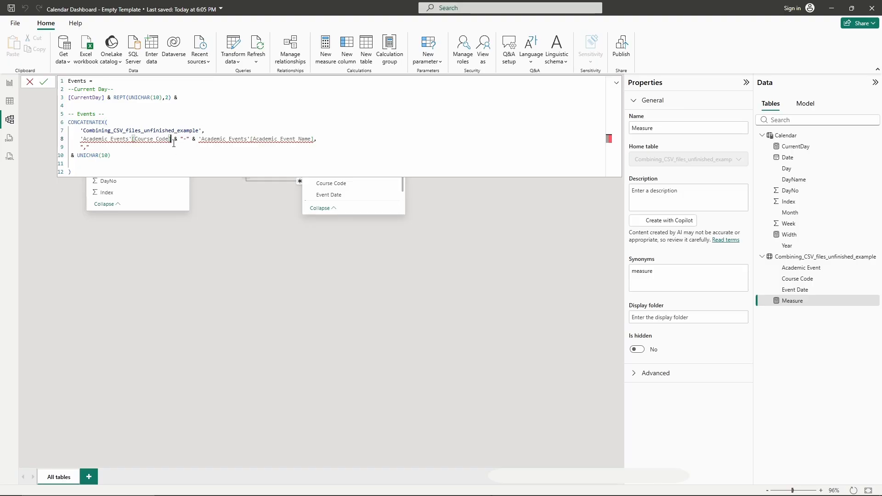
key("BackSpace")
key("BackSpace")
key("BackSpace")
key("BackSpace")
key("BackSpace")
key("BackSpace")
key("BackSpace")
key("BackSpace")
key("BackSpace")
key("BackSpace")
key("BackSpace")
key("BackSpace")
key("BackSpace")
key("BackSpace")
key("BackSpace")
key("BackSpace")
key("BackSpace")
key("BackSpace")
key("BackSpace")
key("BackSpace")
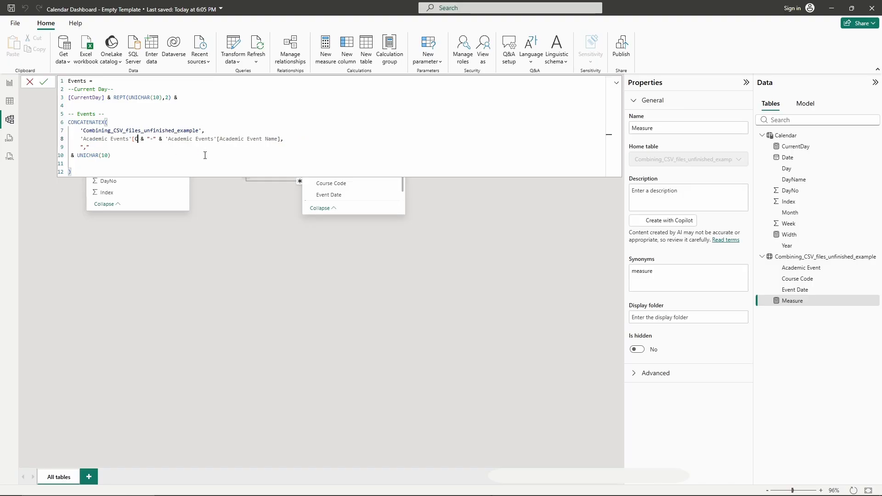
key("BackSpace")
key("BackSpace")
key("BackSpace")
key("BackSpace")
key("BackSpace")
key("BackSpace")
key("BackSpace")
key("BackSpace")
key("BackSpace")
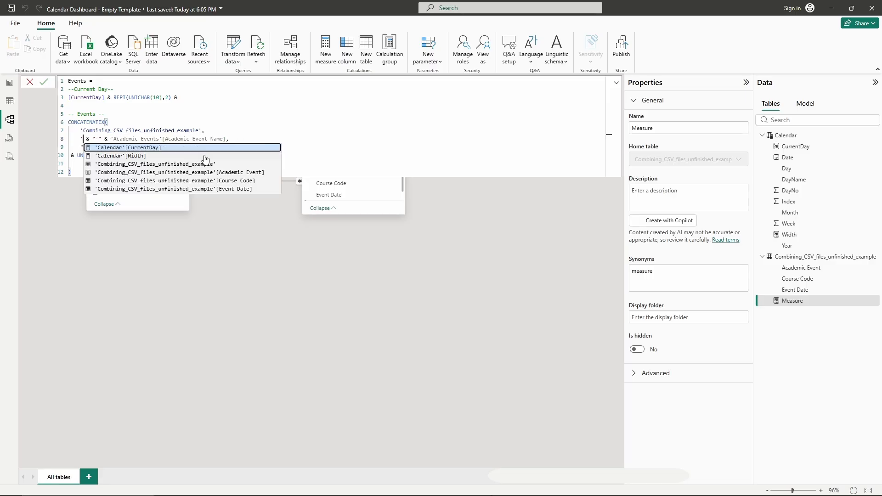
left_click(195, 181)
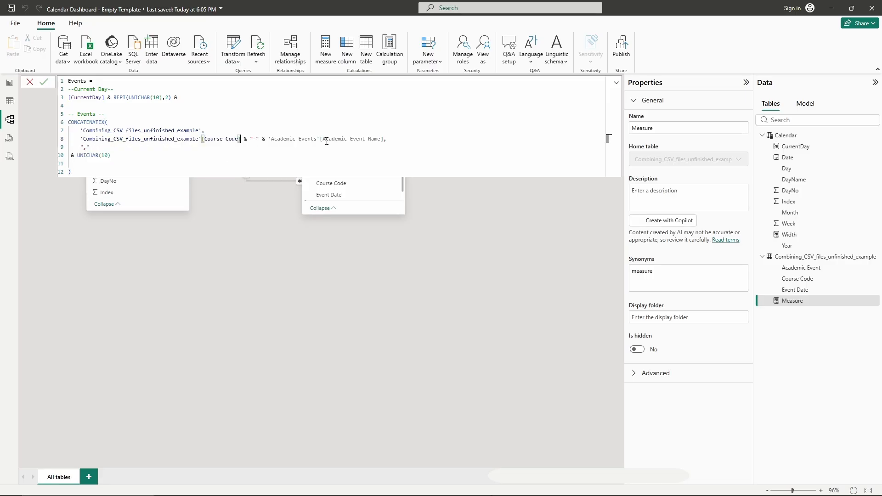
- Change the event name reference to 'Combining_CSV_files_unfinished_example'[Academic Event] and commit the Events measure
left_click(383, 138)
key("BackSpace")
key("BackSpace")
key("BackSpace")
key("BackSpace")
key("BackSpace")
key("BackSpace")
key("BackSpace")
key("BackSpace")
key("BackSpace")
key("BackSpace")
key("BackSpace")
key("BackSpace")
key("BackSpace")
key("BackSpace")
key("BackSpace")
key("BackSpace")
key("BackSpace")
key("BackSpace")
key("BackSpace")
key("BackSpace")
key("BackSpace")
key("BackSpace")
key("BackSpace")
key("BackSpace")
key("BackSpace")
key("BackSpace")
key("BackSpace")
key("BackSpace")
key("BackSpace")
key("BackSpace")
key("BackSpace")
key("BackSpace")
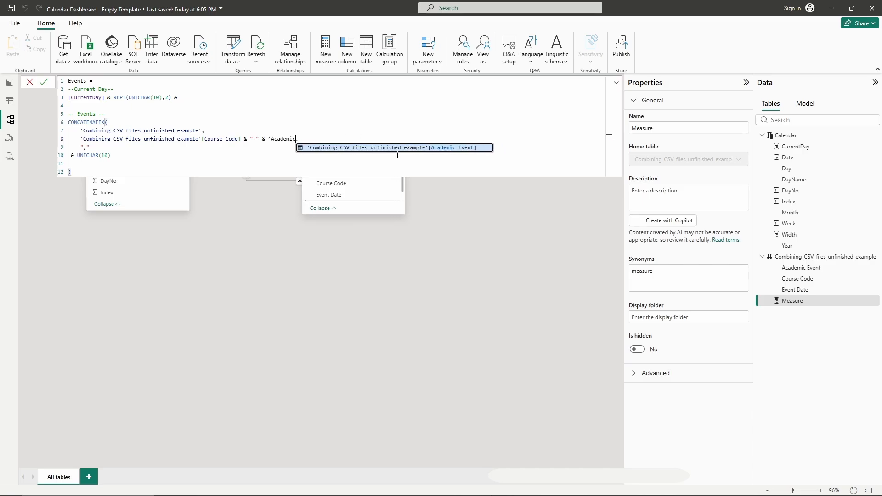
key("BackSpace")
key("BackSpace")
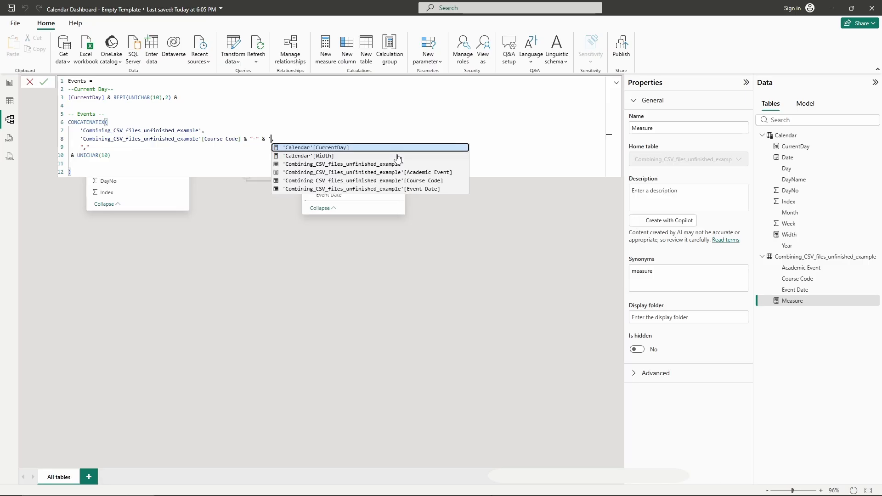
left_click(380, 172)
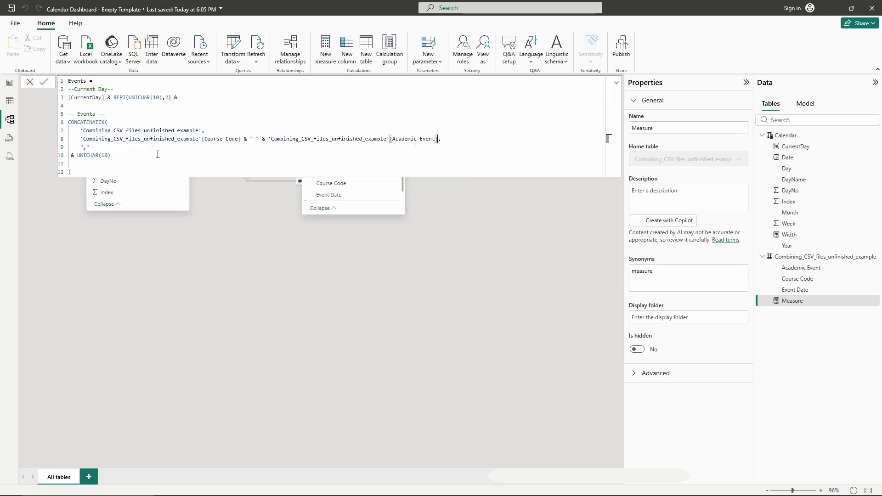
left_click(44, 84)
left_click(63, 240)
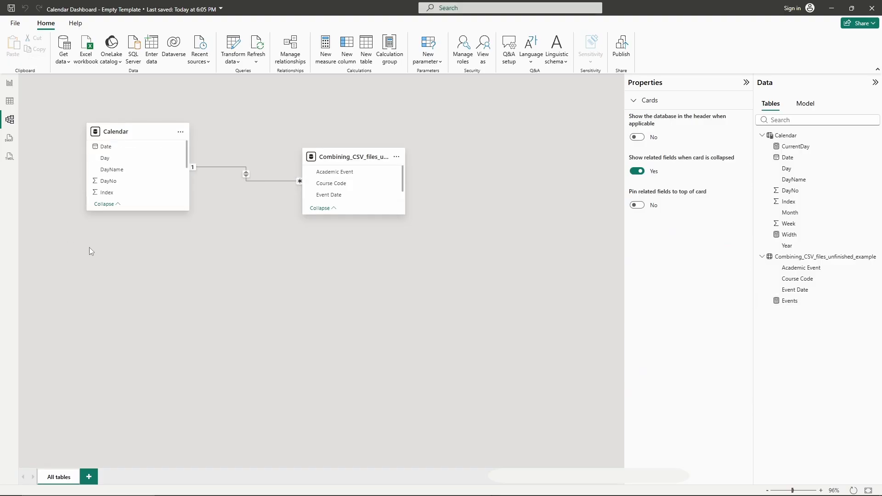
- Switch to the reference Gamma Psi Heatmap file and copy the Academic Events Disconnected table's formula from the model
left_click(349, 157)
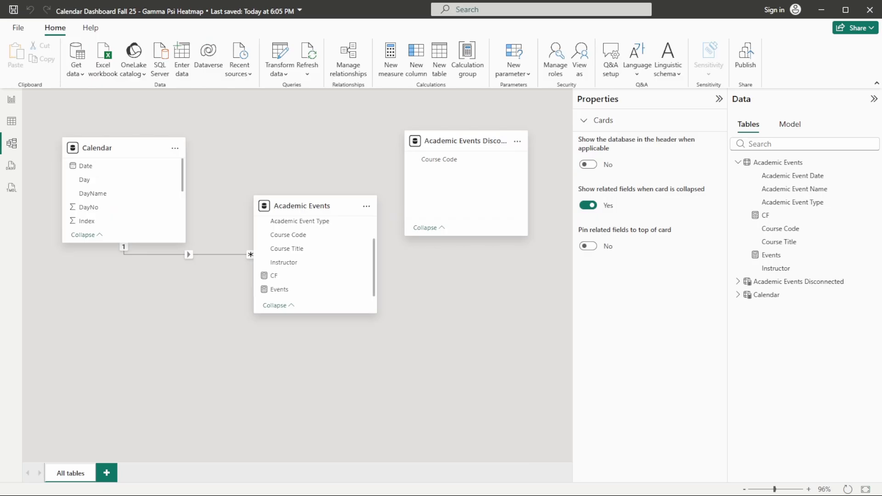
left_click(12, 99)
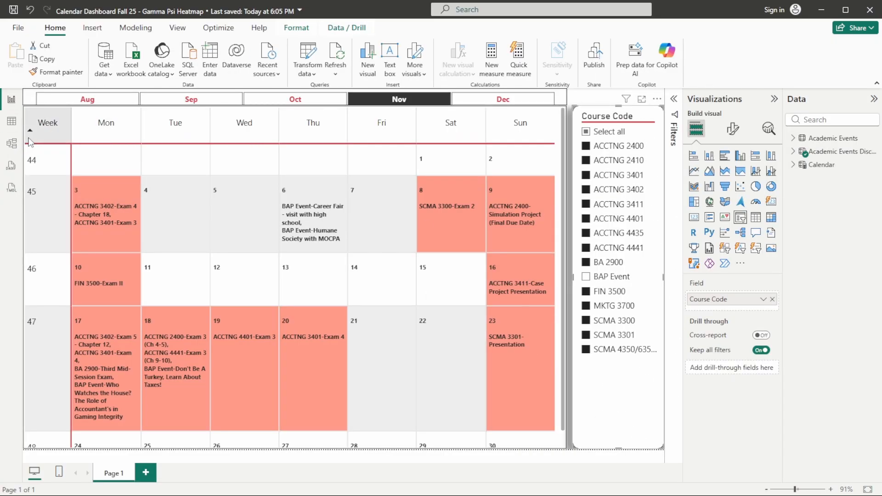
left_click(12, 145)
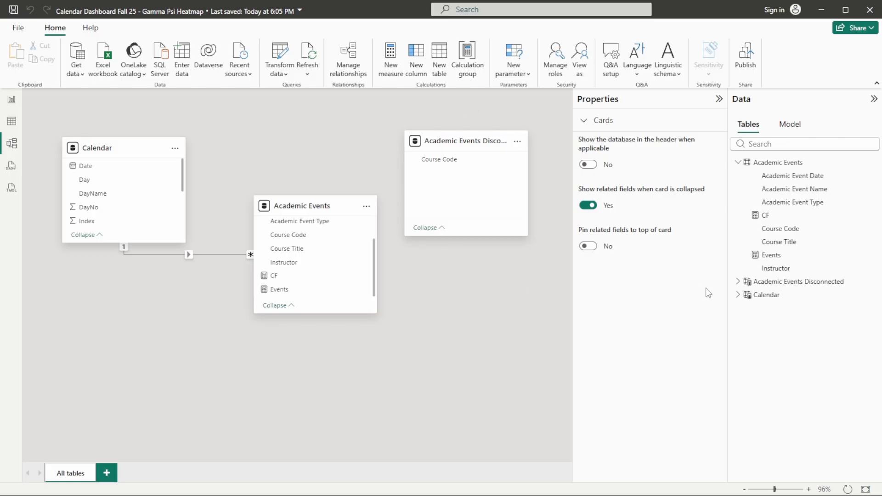
left_click(738, 282)
left_click(791, 287)
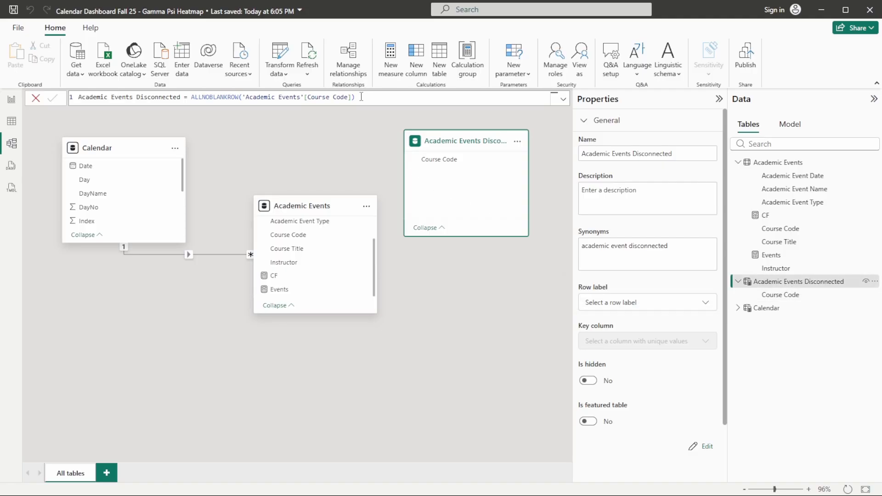
left_click_drag(361, 97, 76, 98)
key("ctrl+c")
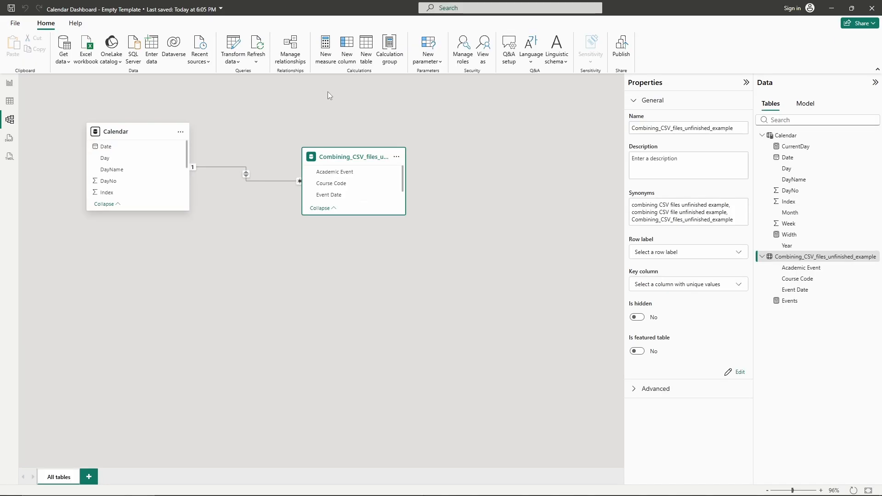
- Create a new calculated table from the copied formula and rename it Compiled Events Disconnected
left_click(366, 56)
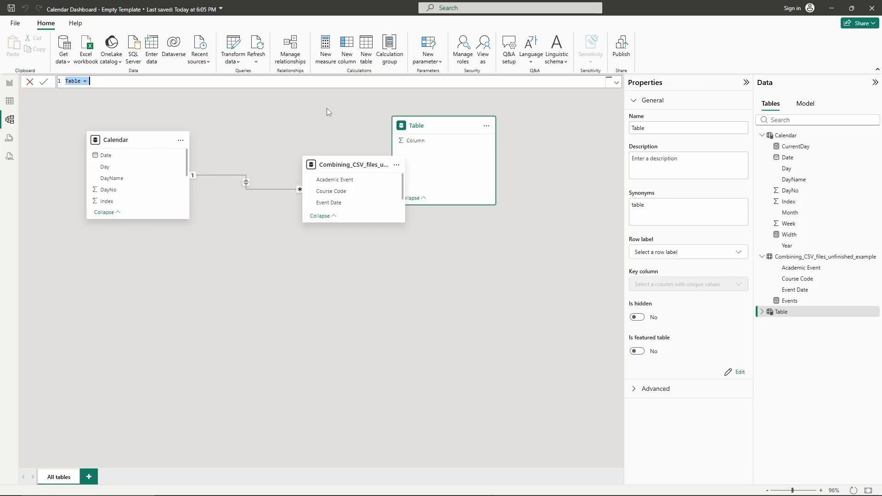
key("ctrl+v")
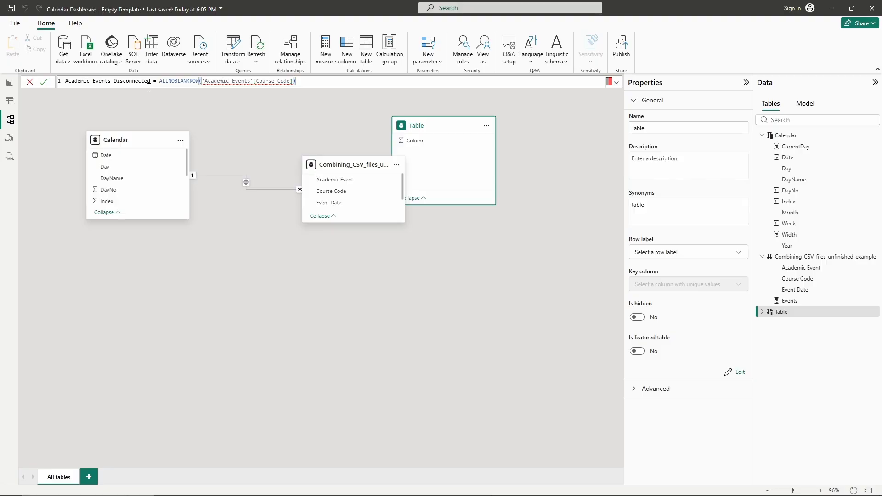
left_click(153, 81)
double_click(123, 81)
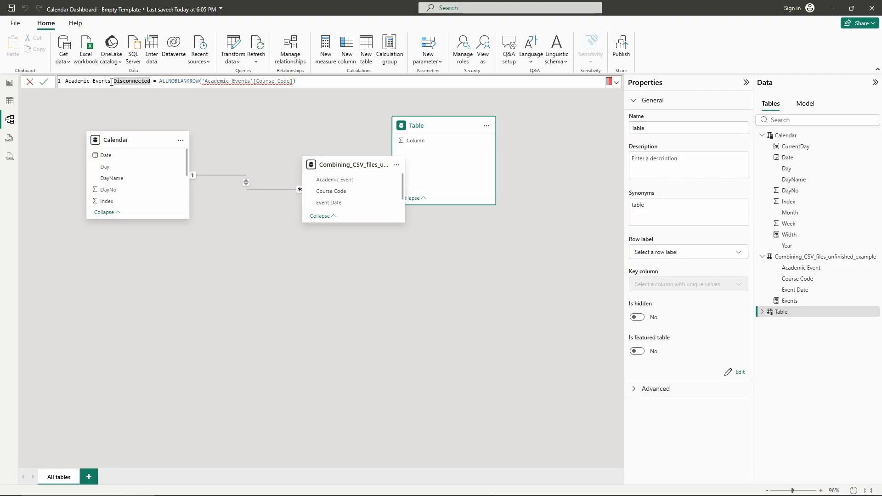
left_click(112, 82)
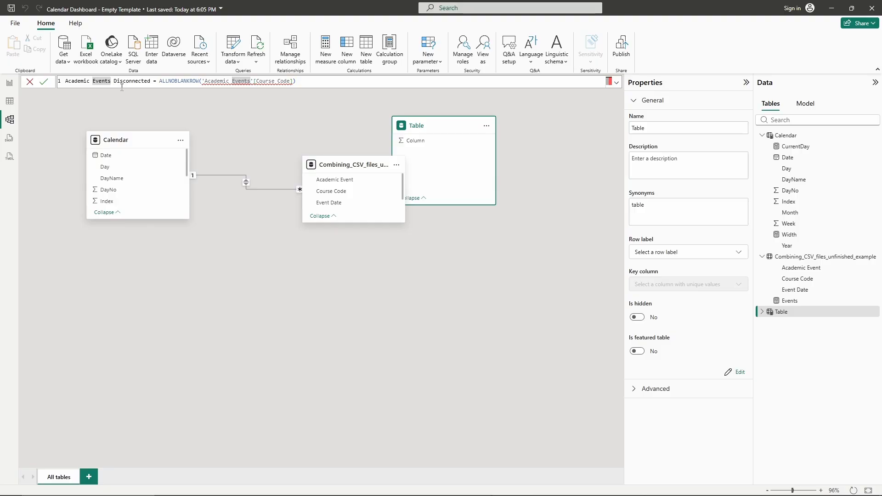
key("BackSpace")
key("BackSpace")
key("BackSpace")
key("BackSpace")
key("BackSpace")
key("BackSpace")
key("BackSpace")
key("BackSpace")
key("BackSpace")
key("BackSpace")
key("BackSpace")
key("BackSpace")
key("BackSpace")
key("BackSpace")
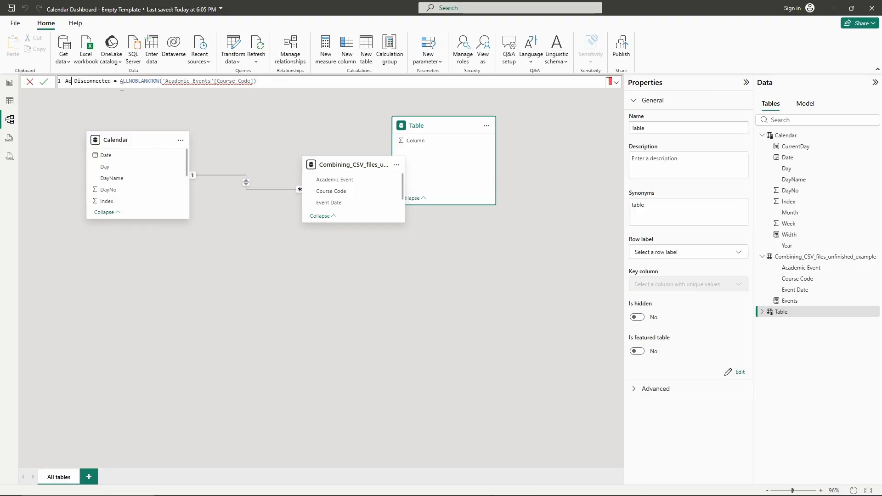
key("BackSpace")
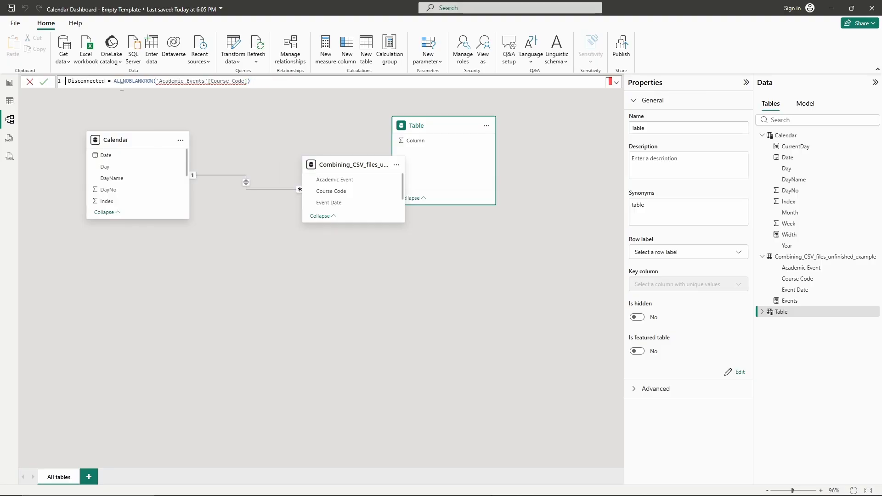
type("Compil")
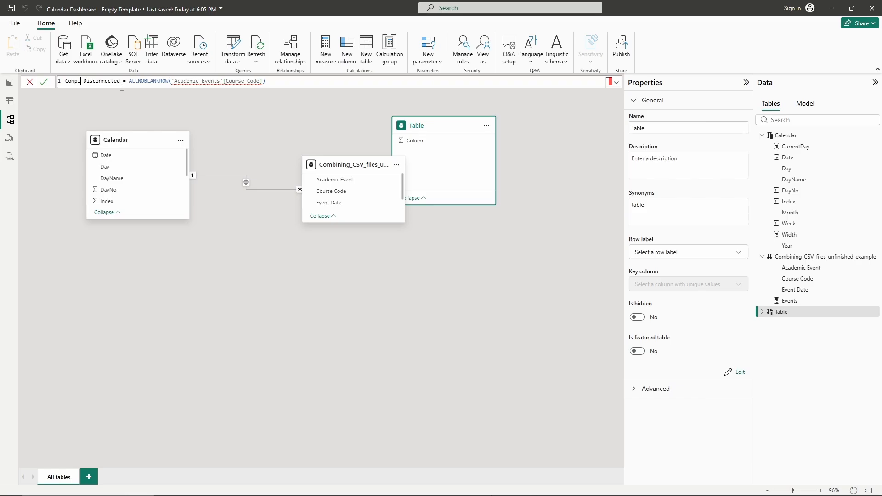
type("ed Events")
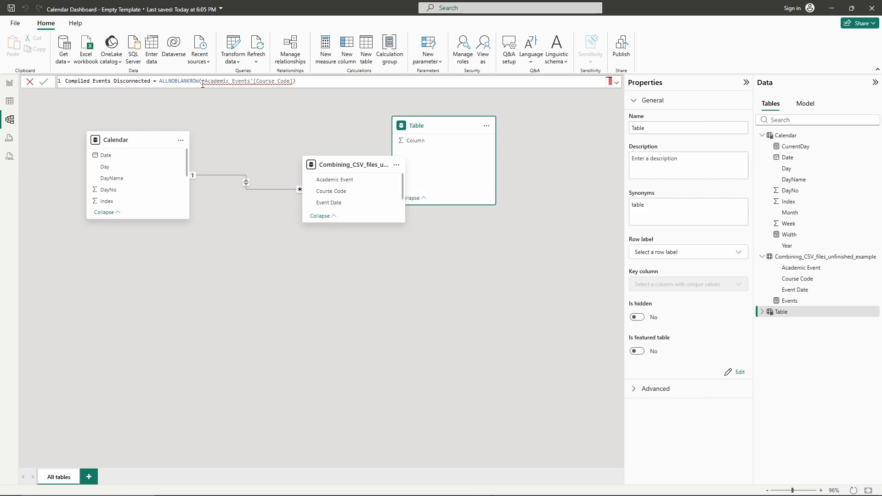
- Set the ALLNOBLANKROW argument to 'Combining_CSV_files_unfinished_example'[Course Code], commit the table, and reposition its card
mouse_move(292, 80)
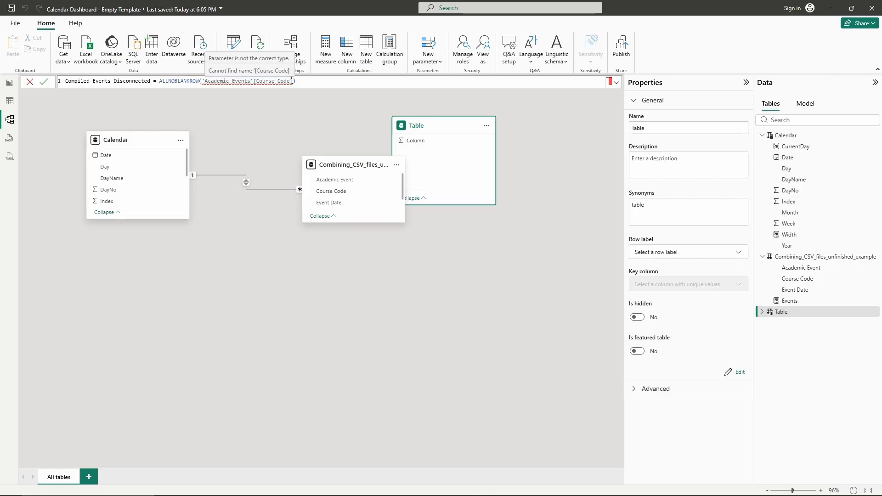
left_click(292, 81)
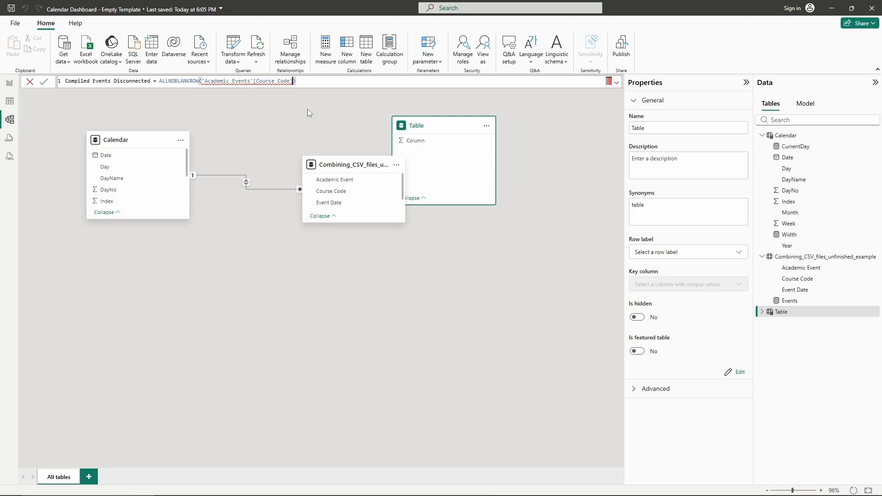
key("BackSpace")
key("BackSpace")
key("BackSpace")
key("BackSpace")
key("BackSpace")
key("BackSpace")
key("BackSpace")
key("BackSpace")
key("BackSpace")
key("BackSpace")
key("BackSpace")
key("BackSpace")
key("BackSpace")
key("BackSpace")
key("BackSpace")
key("BackSpace")
key("BackSpace")
key("BackSpace")
key("BackSpace")
key("BackSpace")
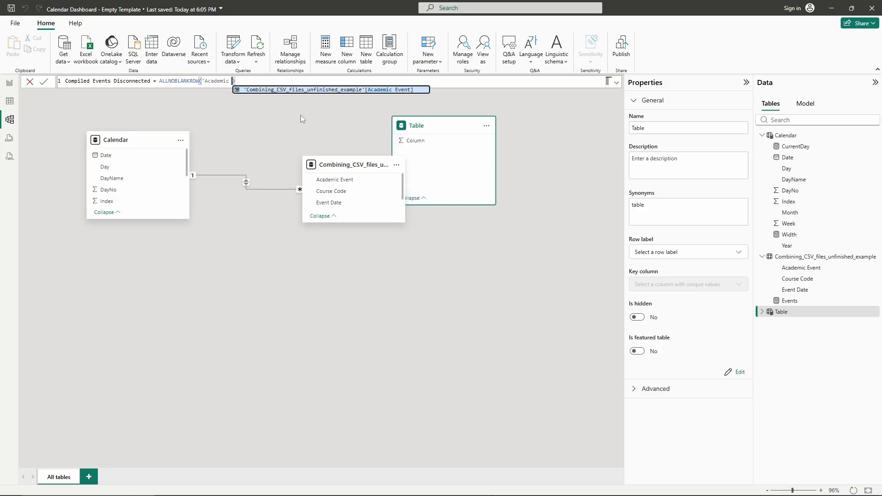
key("BackSpace")
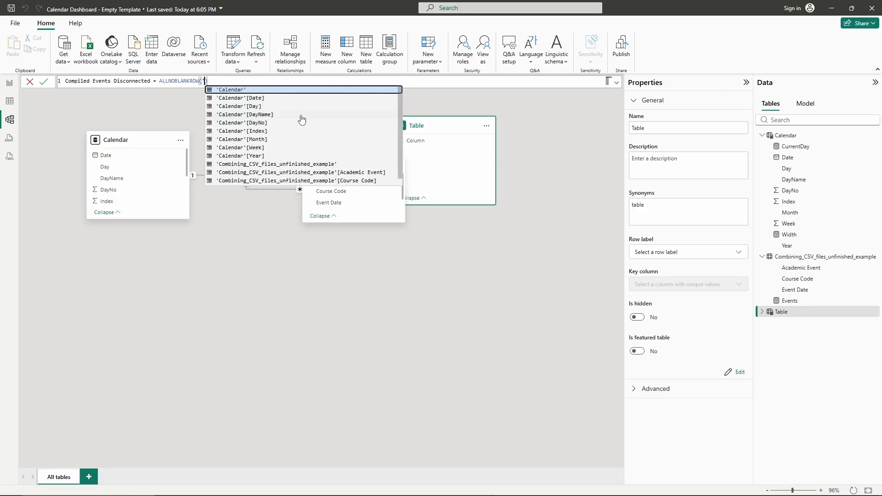
scroll(268, 167, "down", 1)
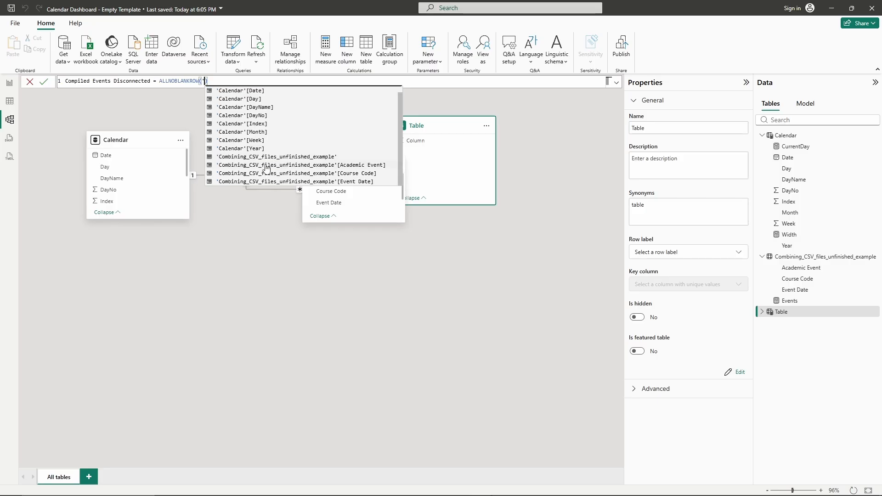
left_click(315, 173)
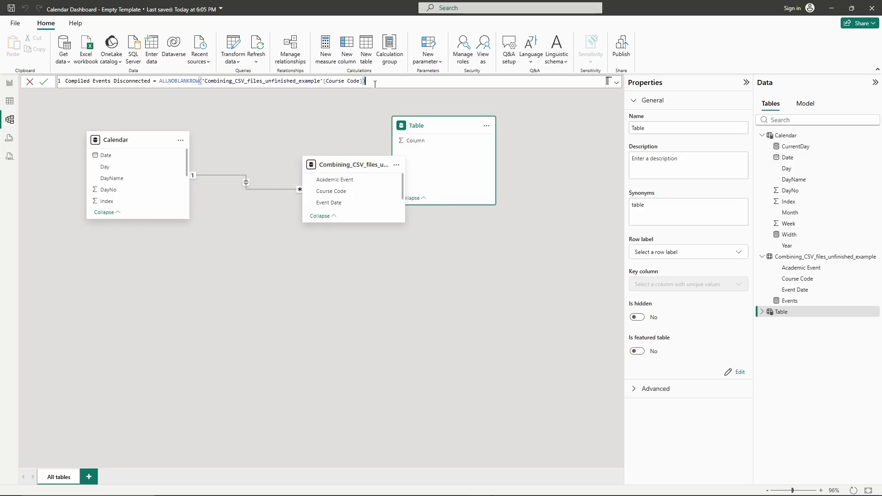
key("Return")
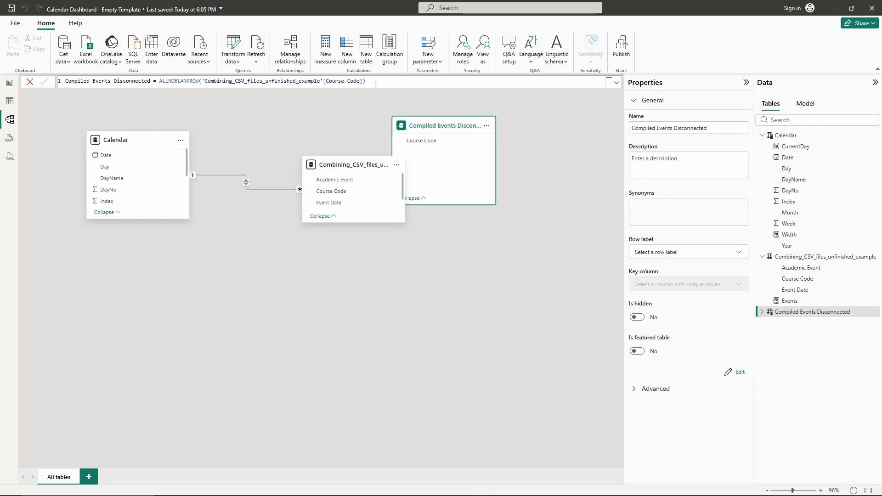
left_click_drag(498, 140, 518, 150)
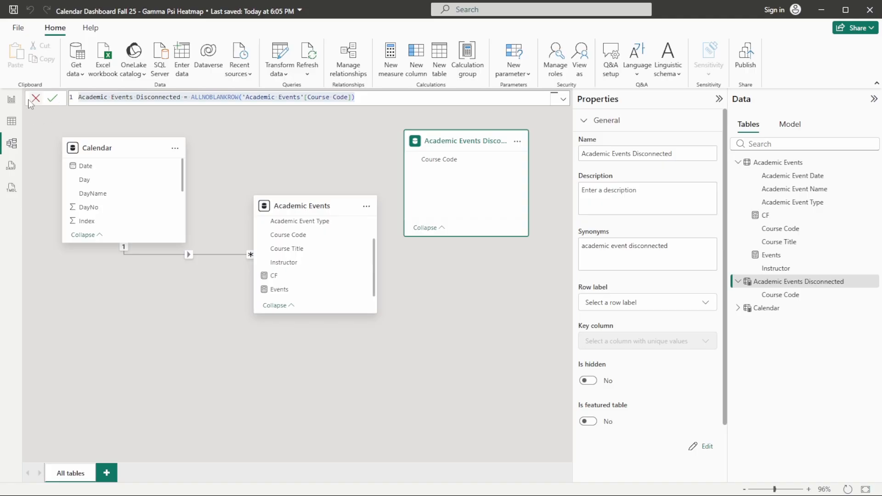
- Test the Course Code slicer selections on the reference calendar report to see how it filters events
left_click(10, 102)
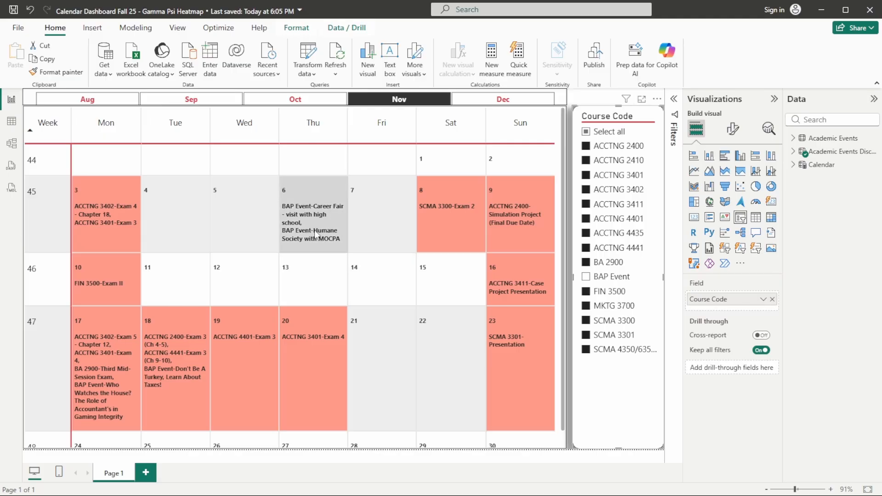
left_click(590, 279)
left_click(591, 279)
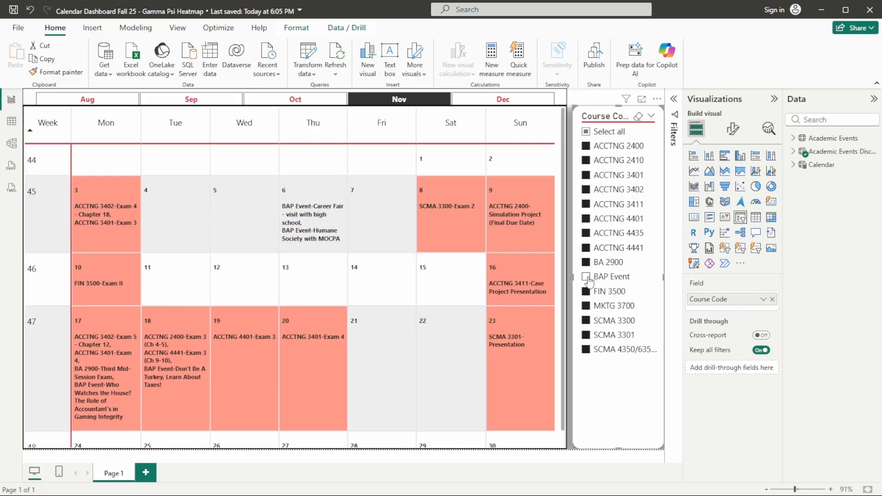
left_click(587, 132)
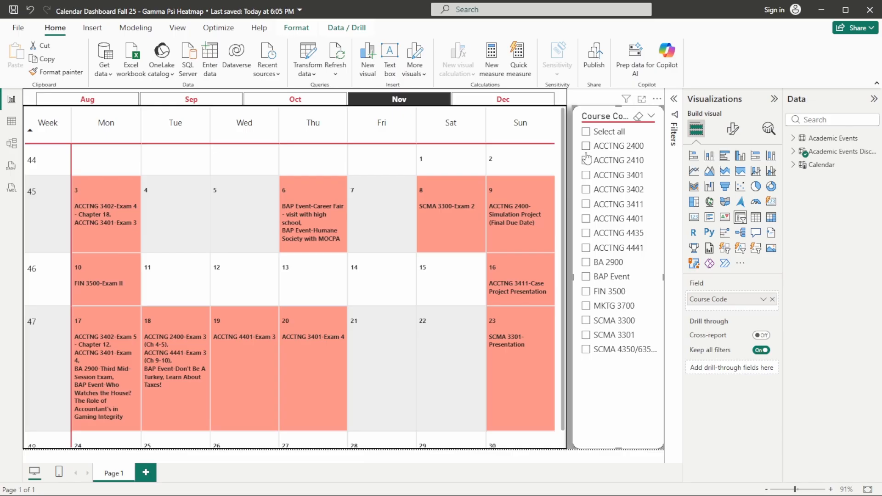
left_click(588, 194)
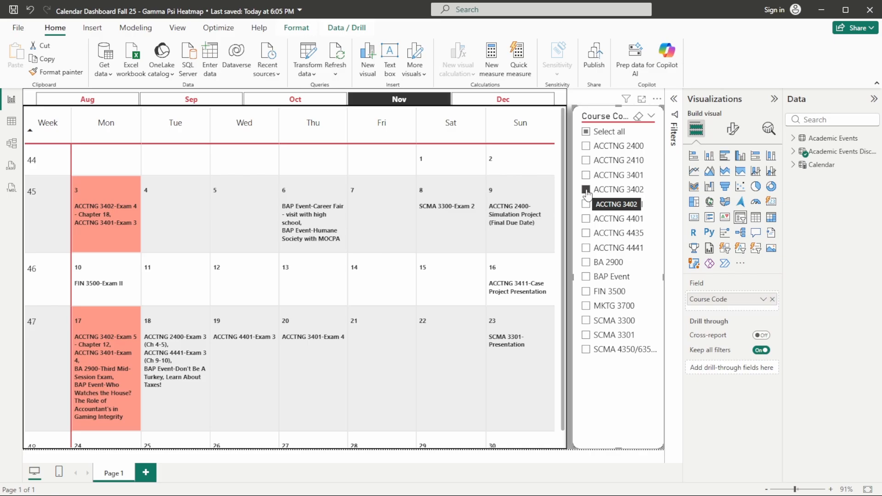
left_click(586, 132)
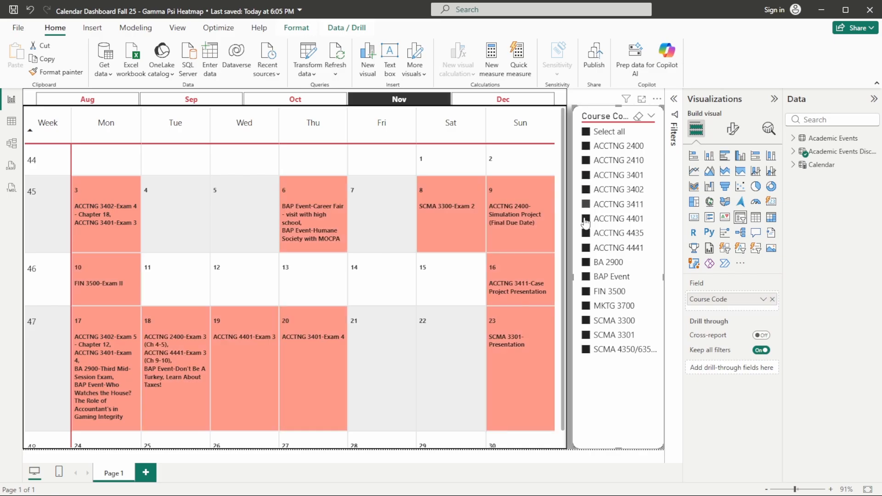
left_click(586, 277)
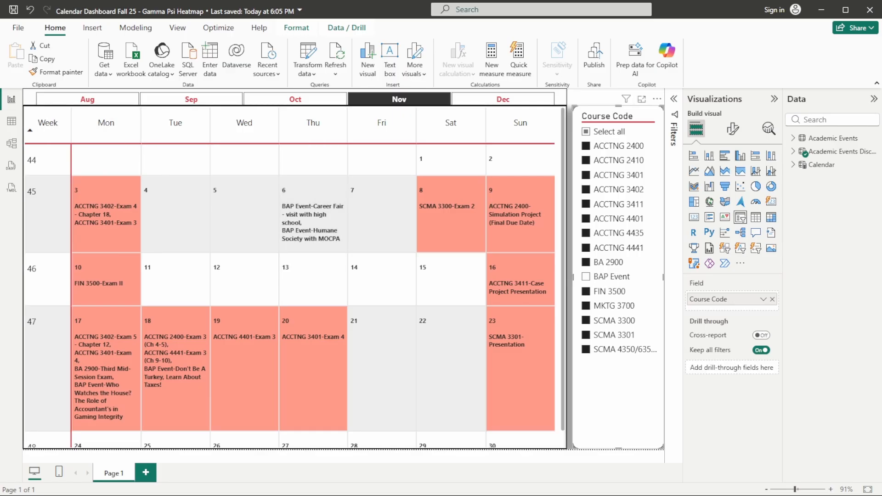
- Open the CF measure in the reference model and copy its formula
left_click(12, 142)
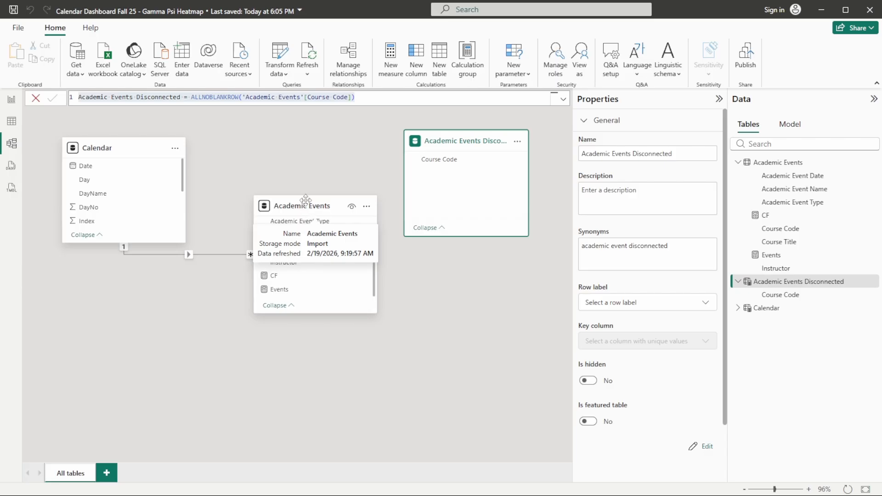
left_click(287, 277)
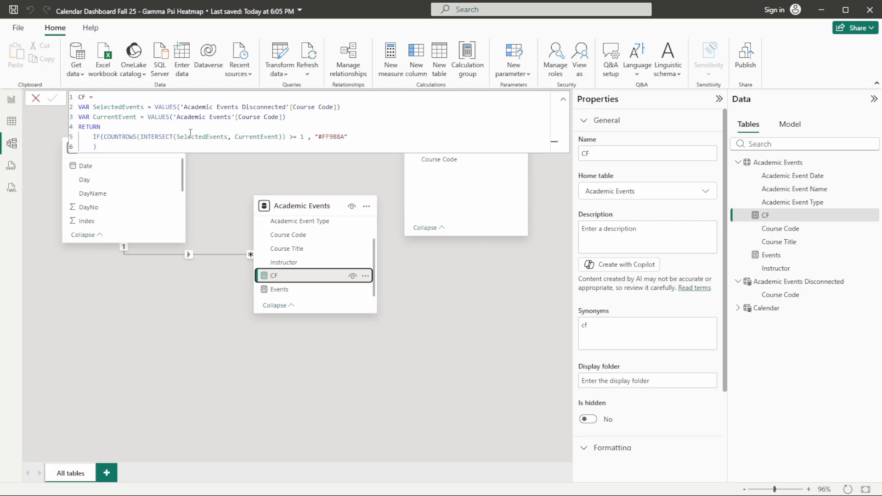
left_click(90, 147)
left_click_drag(90, 147, 63, 105)
key("ctrl+c")
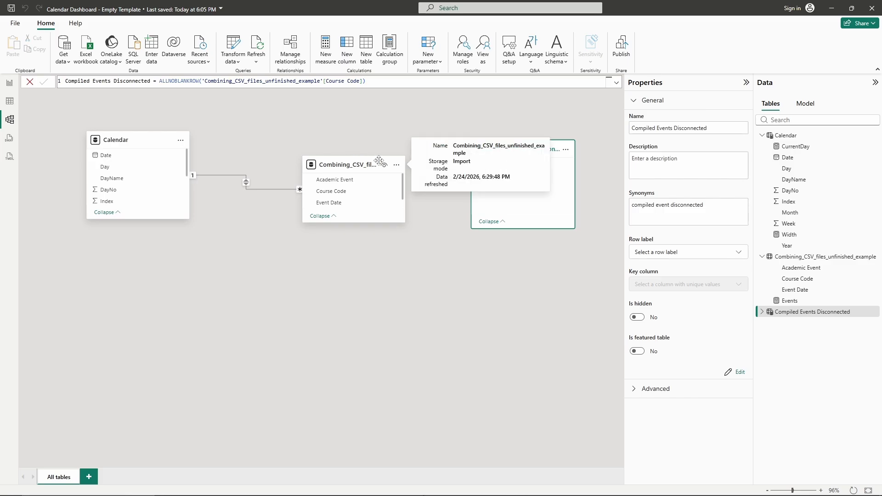
- Create a new measure in the Combining_CSV_files_unfinished_example table and paste the copied CF formula
left_click(341, 166)
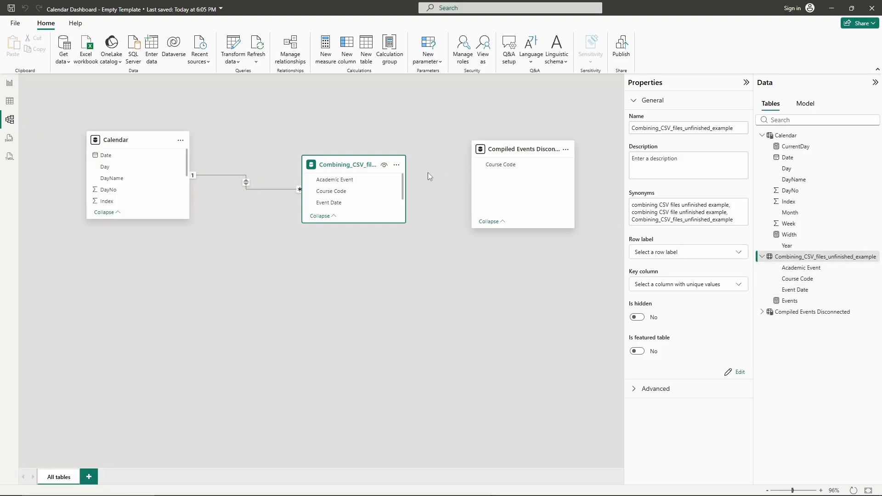
left_click(324, 51)
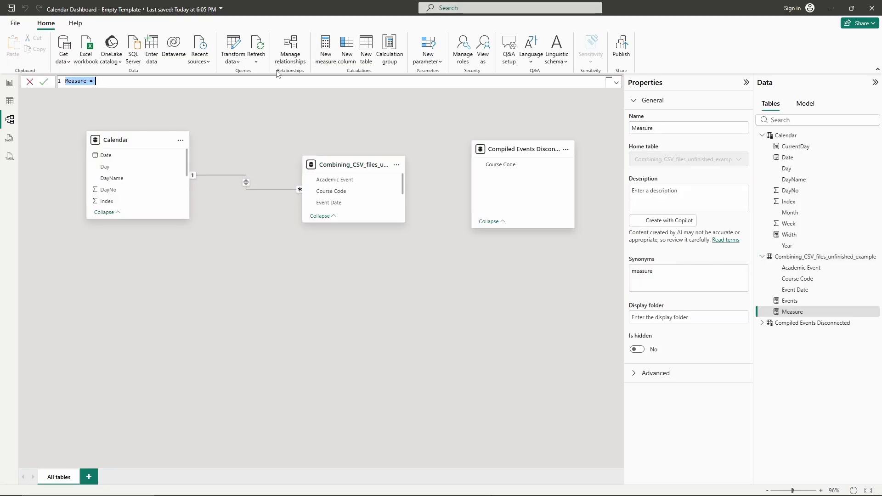
key("ctrl+v")
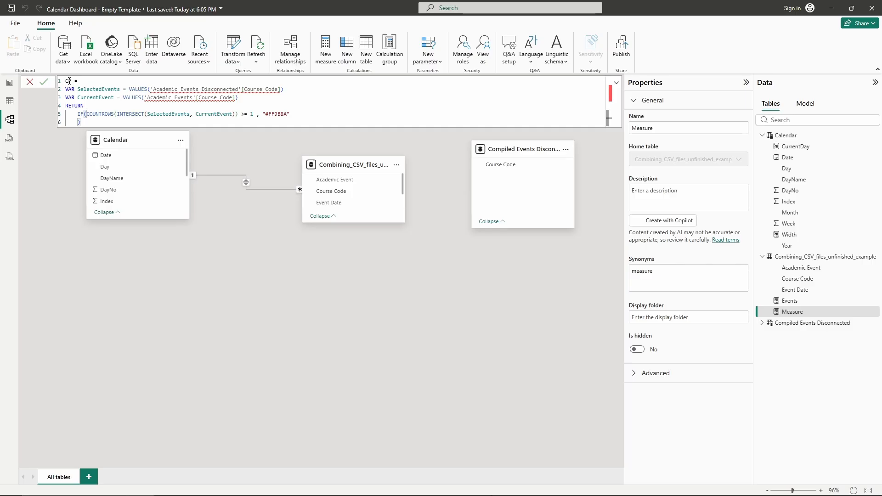
- Change the SelectedEvents VALUES argument to 'Combining_CSV_files_unfinished_example'[Course Code]
left_click(281, 88)
key("BackSpace")
key("BackSpace")
key("BackSpace")
key("BackSpace")
key("BackSpace")
key("BackSpace")
key("BackSpace")
key("BackSpace")
key("BackSpace")
key("BackSpace")
key("BackSpace")
key("BackSpace")
key("BackSpace")
key("BackSpace")
key("BackSpace")
key("BackSpace")
key("BackSpace")
key("BackSpace")
key("BackSpace")
key("BackSpace")
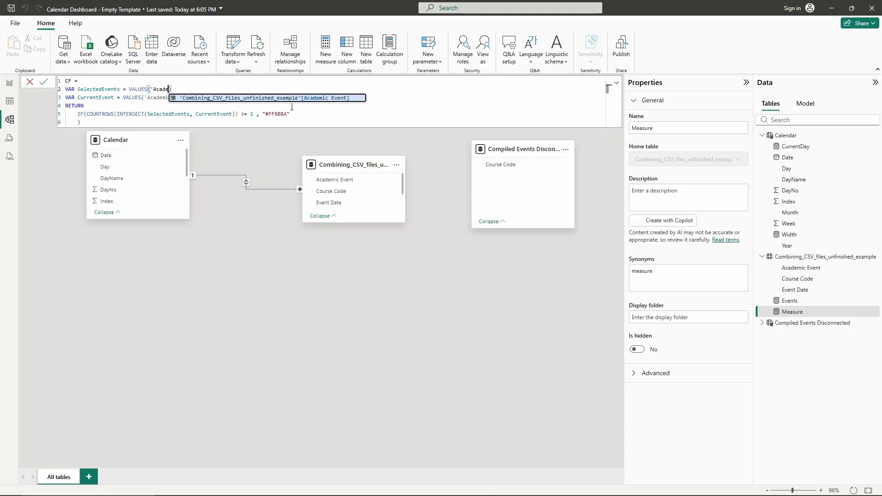
key("BackSpace")
key("BackSpace")
key("BackSpace")
key("BackSpace")
key("BackSpace")
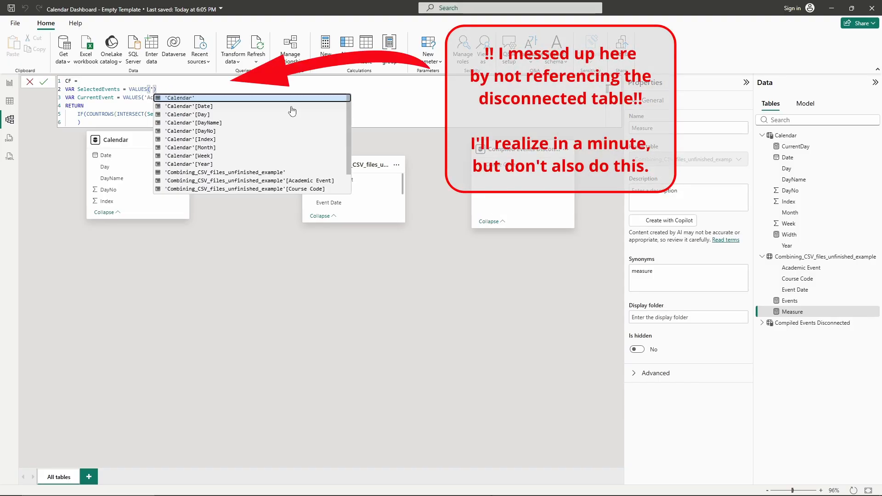
left_click(250, 188)
key("Down")
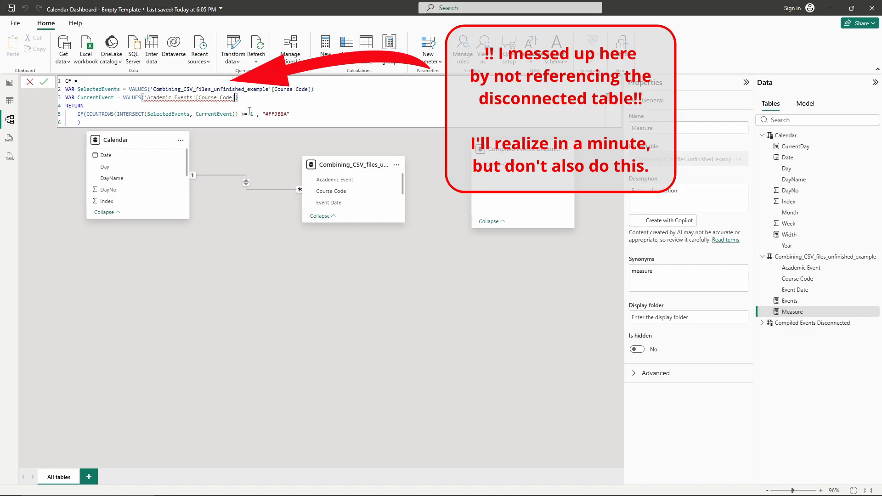
- Change the CurrentEvent VALUES argument to 'Combining_CSV_files_unfinished_example'[Course Code]
key("BackSpace")
key("BackSpace")
key("BackSpace")
key("BackSpace")
key("BackSpace")
key("BackSpace")
key("BackSpace")
key("BackSpace")
key("BackSpace")
key("BackSpace")
key("BackSpace")
key("BackSpace")
key("BackSpace")
key("BackSpace")
key("BackSpace")
key("BackSpace")
key("BackSpace")
key("BackSpace")
key("BackSpace")
key("BackSpace")
key("BackSpace")
key("BackSpace")
key("BackSpace")
key("BackSpace")
key("BackSpace")
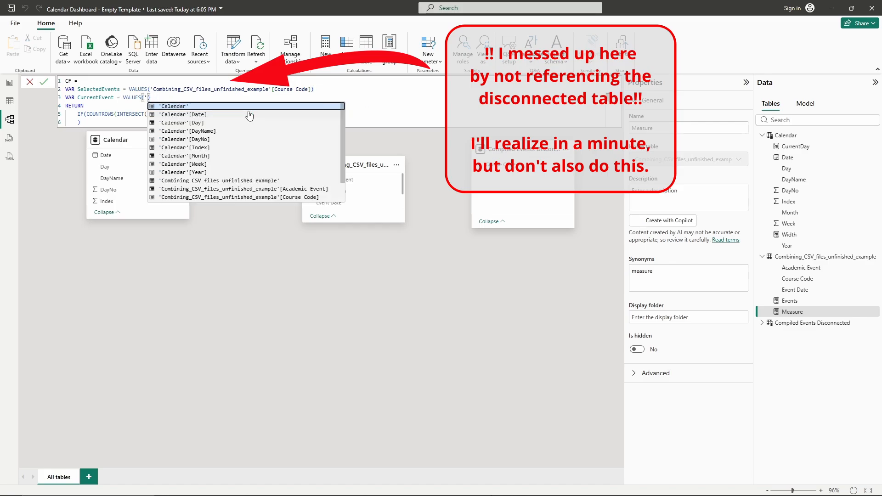
left_click(244, 197)
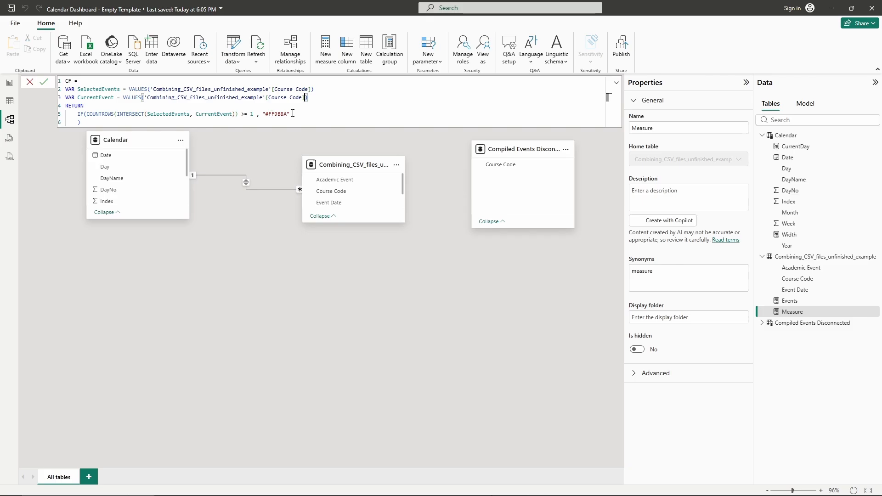
left_click(269, 115)
left_click_drag(269, 115, 287, 114)
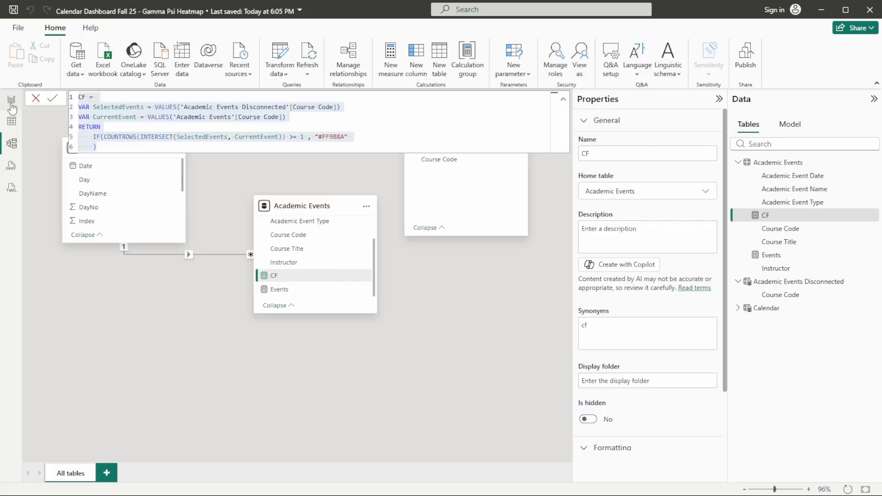
left_click(12, 105)
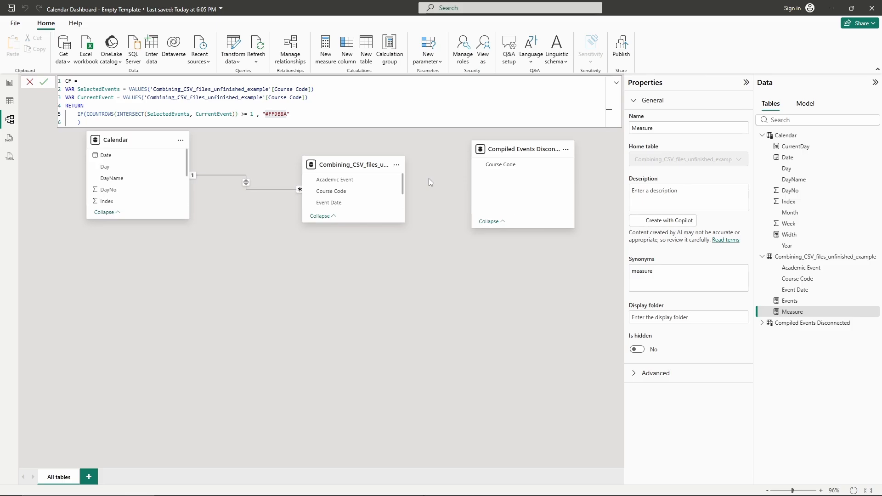
- Replace the table reference in SelectedEvents with 'Compiled Events Disconnected'
left_click(308, 116)
double_click(266, 89)
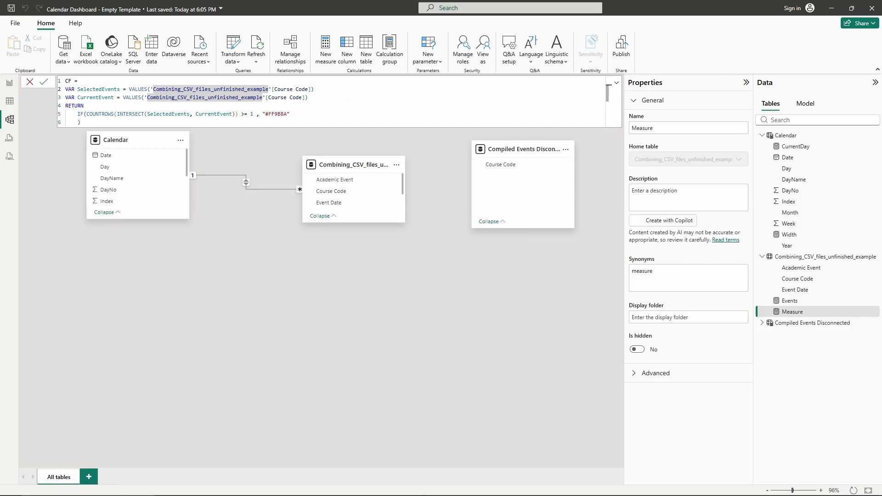
left_click(232, 89)
left_click(268, 90)
key("BackSpace")
key("BackSpace")
key("BackSpace")
key("BackSpace")
key("BackSpace")
key("BackSpace")
key("BackSpace")
key("BackSpace")
key("BackSpace")
key("BackSpace")
key("BackSpace")
key("BackSpace")
key("BackSpace")
key("BackSpace")
key("BackSpace")
key("BackSpace")
key("BackSpace")
key("BackSpace")
key("BackSpace")
key("BackSpace")
key("BackSpace")
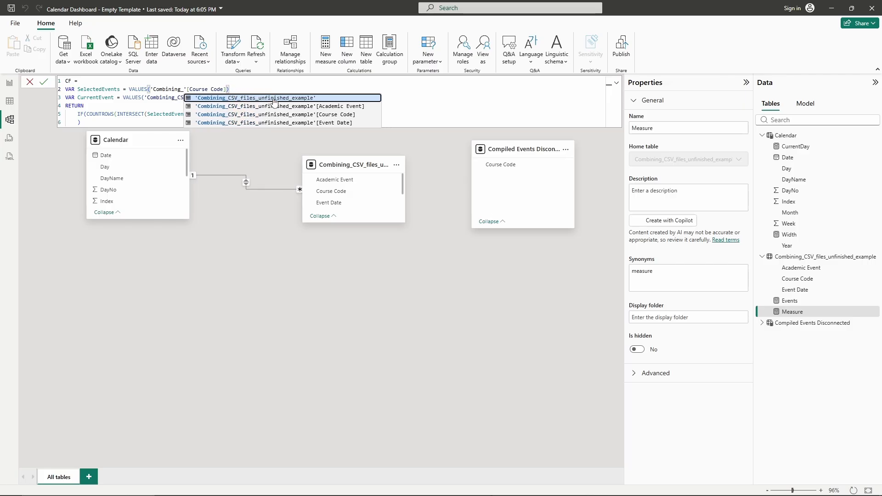
key("BackSpace")
key("BackSpace")
key("BackSpace")
key("BackSpace")
key("BackSpace")
key("BackSpace")
key("BackSpace")
key("BackSpace")
key("BackSpace")
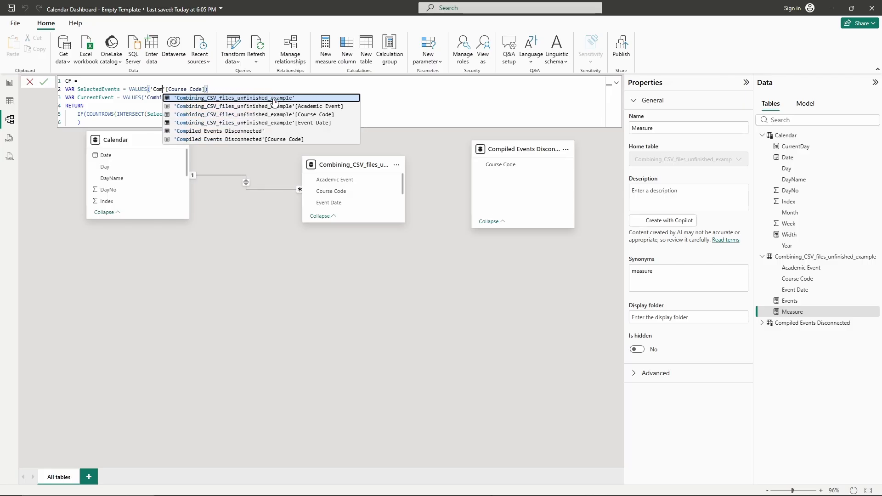
key("BackSpace")
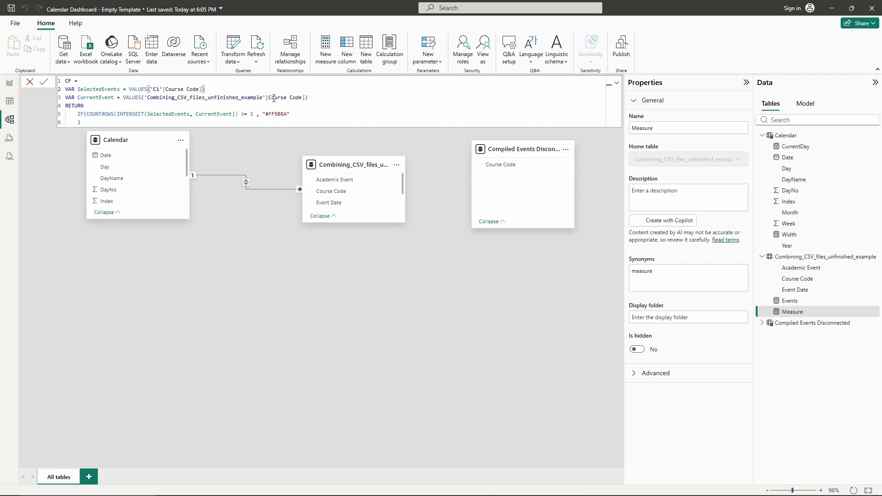
type("Compil")
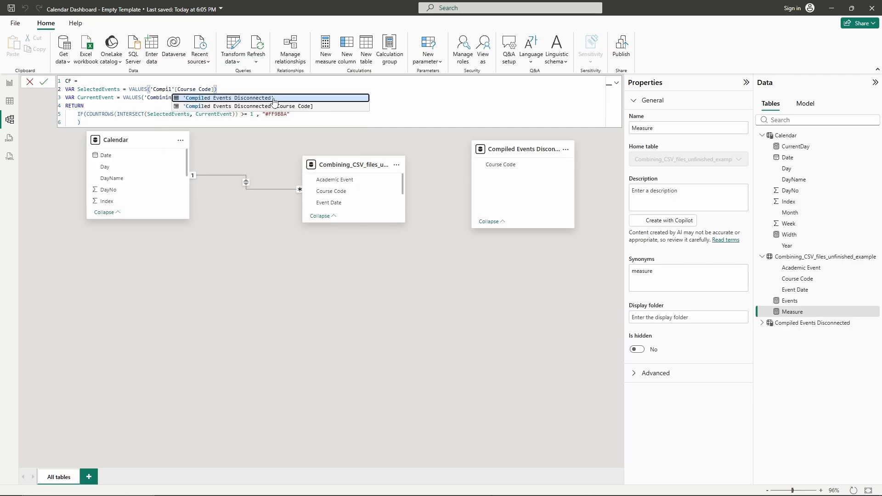
left_click(241, 110)
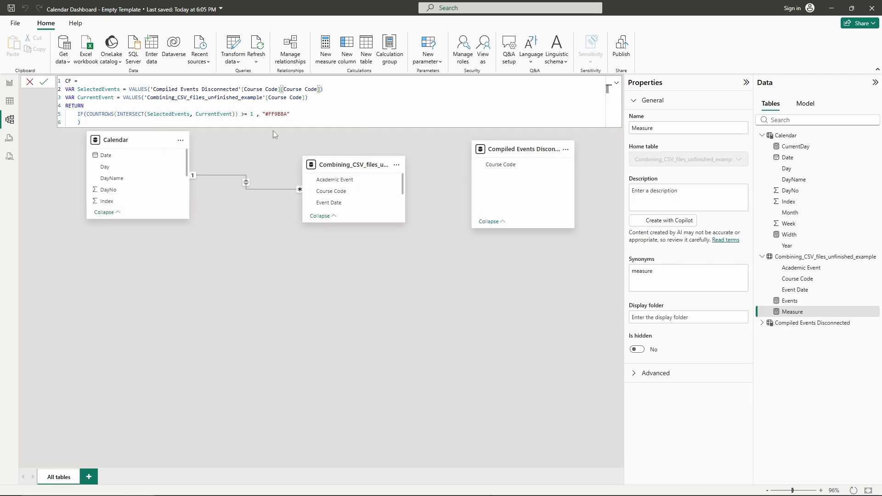
- Delete the duplicated [Course Code] reference in SelectedEvents and commit the CF measure
left_click(349, 110)
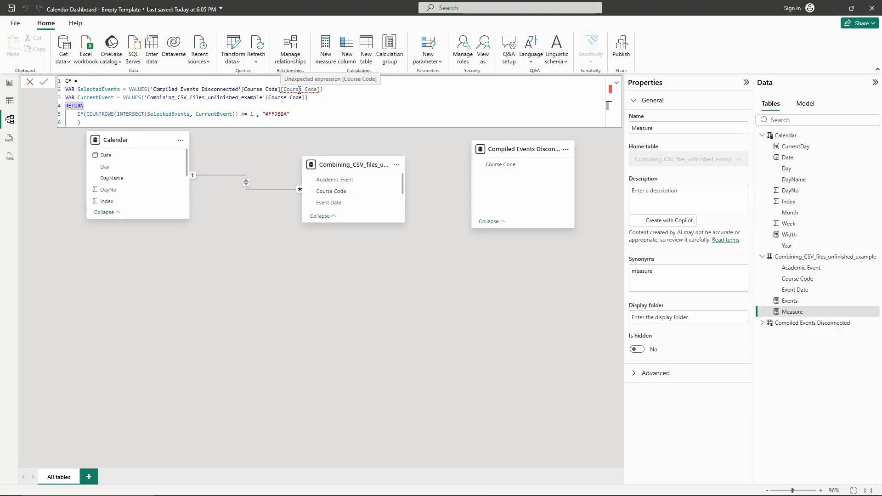
left_click(319, 90)
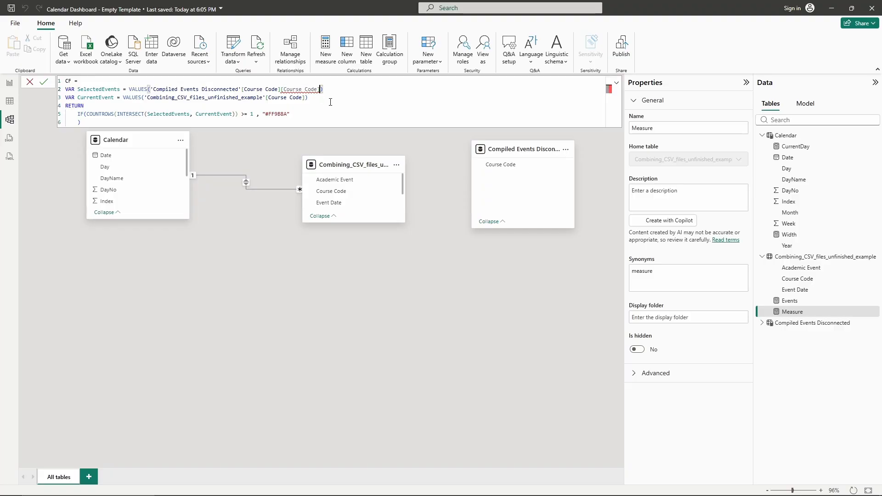
key("BackSpace")
key("BackSpace")
key("BackSpace")
key("BackSpace")
key("BackSpace")
key("BackSpace")
key("BackSpace")
key("BackSpace")
key("BackSpace")
key("BackSpace")
key("BackSpace")
key("BackSpace")
key("BackSpace")
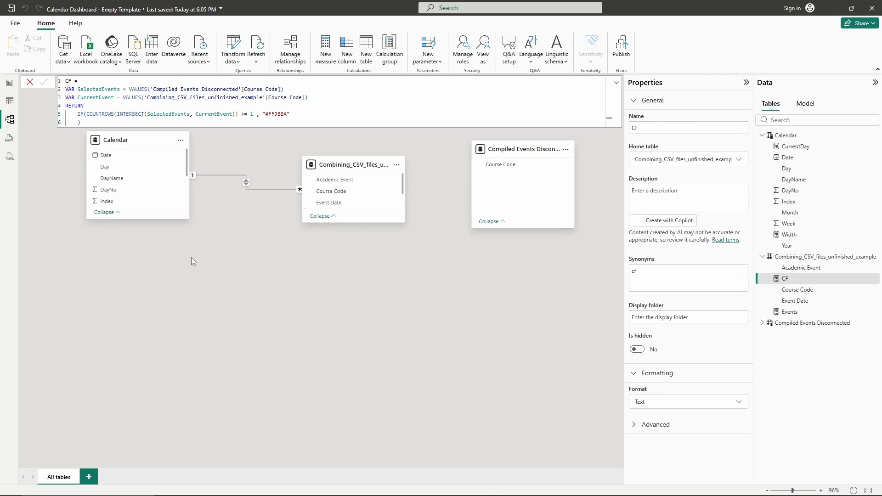
- Enlarge the Combining_CSV_files_unfinished_example table card and review the Events and CF measure formulas
left_click_drag(372, 222, 374, 298)
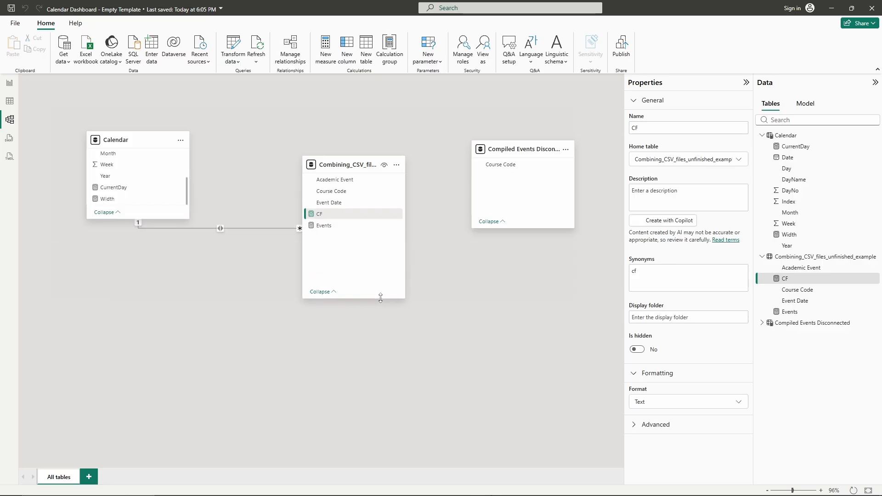
left_click(328, 227)
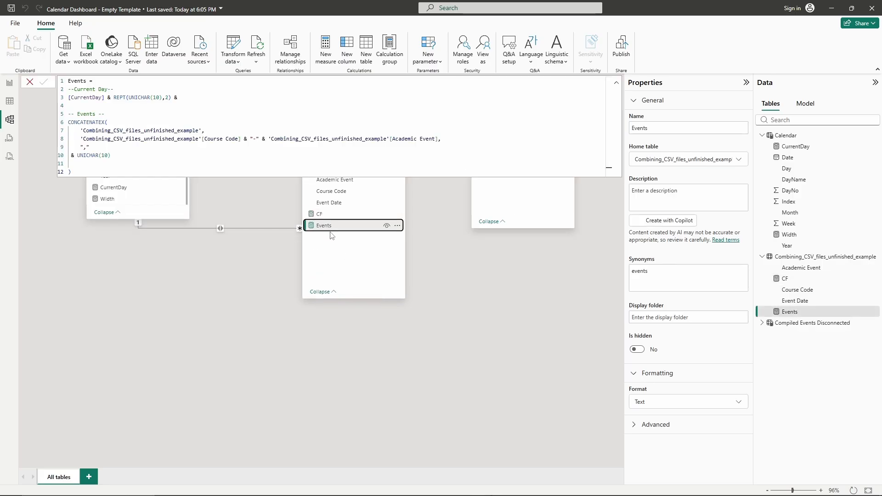
left_click(328, 217)
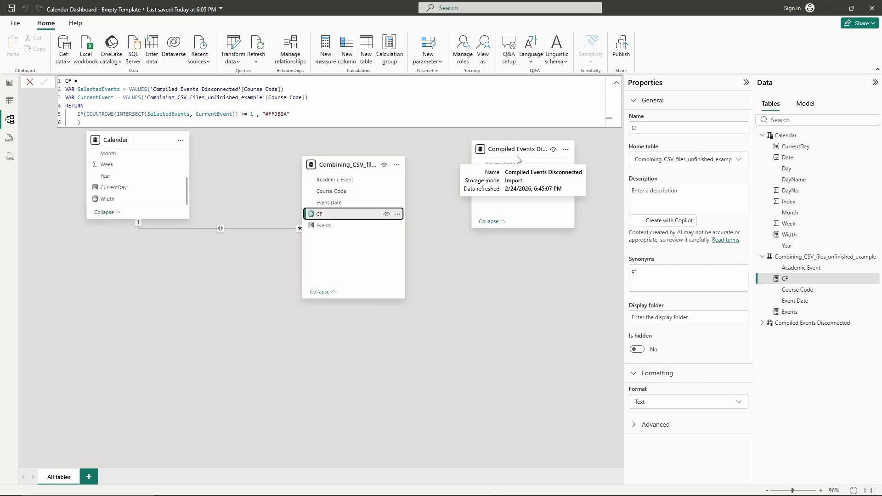
mouse_move(346, 171)
left_mouse_down()
mouse_move(360, 175)
mouse_move(346, 171)
left_mouse_up()
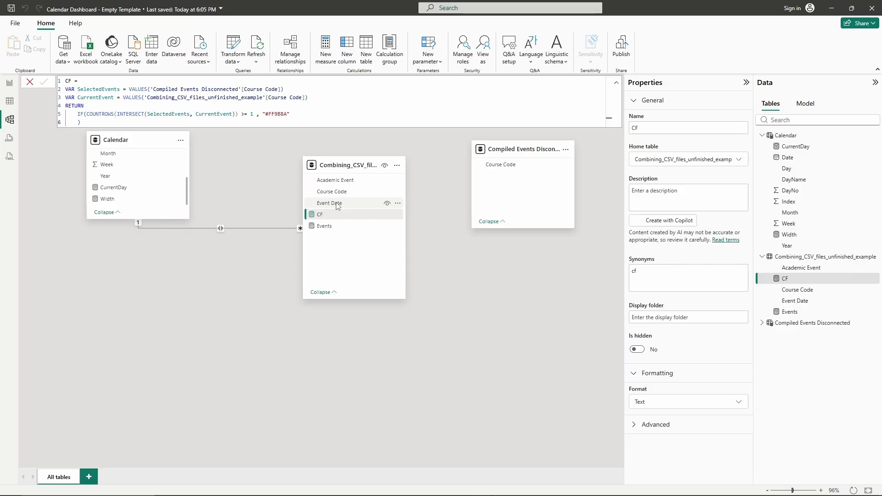
scroll(173, 190, "up", 2)
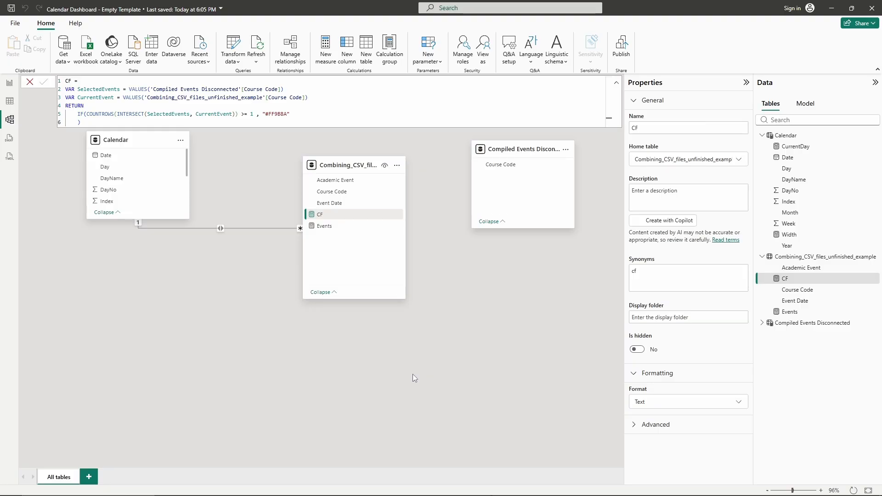
- Switch to the report and add the Events measure to the calendar matrix's values
left_click(9, 83)
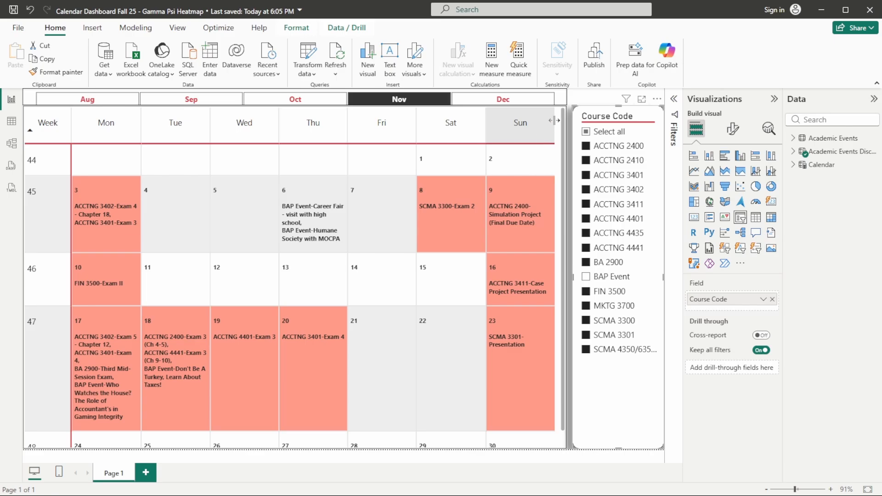
left_click(551, 447)
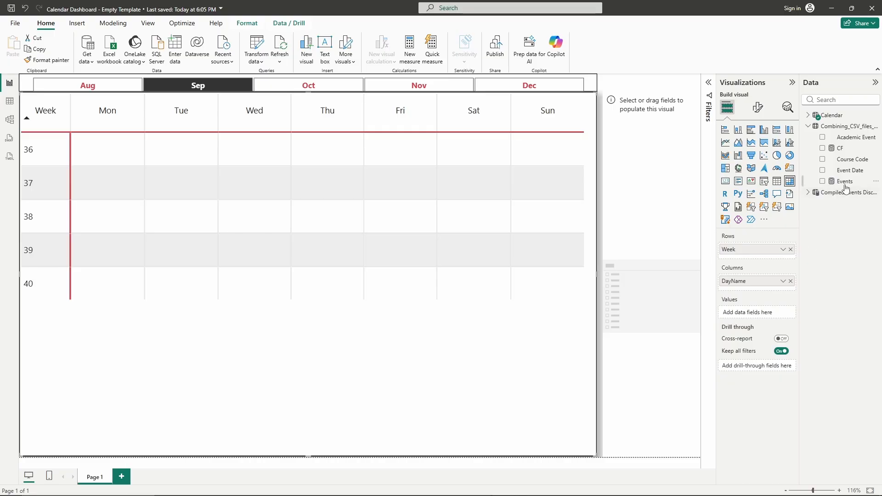
left_click_drag(847, 186, 754, 320)
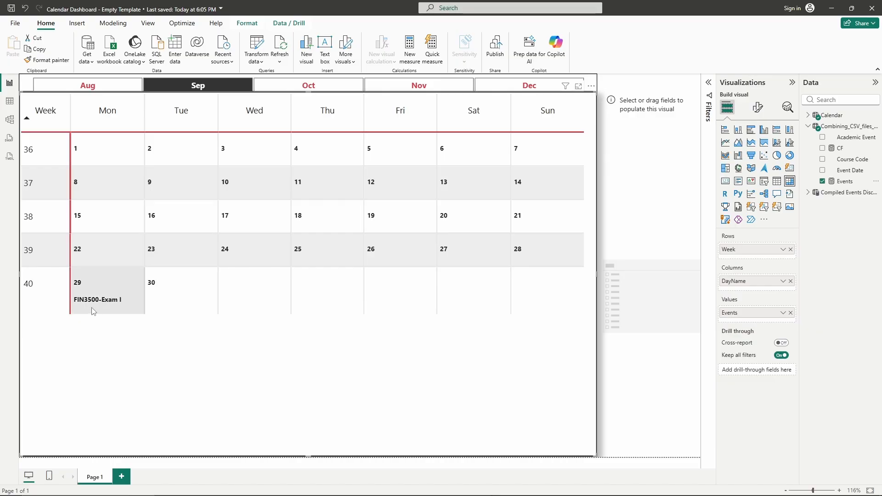
- Browse the month buttons on the calendar and compare events against the reference report
left_click(301, 90)
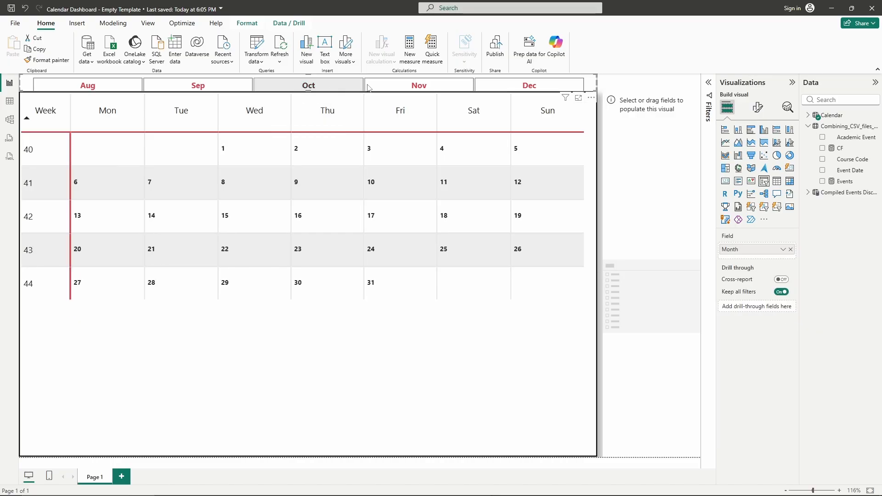
left_click(394, 87)
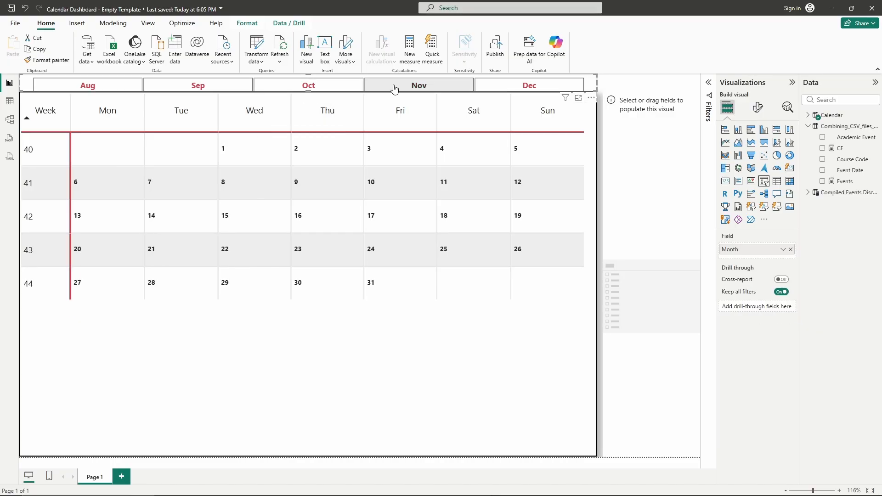
left_click(498, 85)
left_click(431, 91)
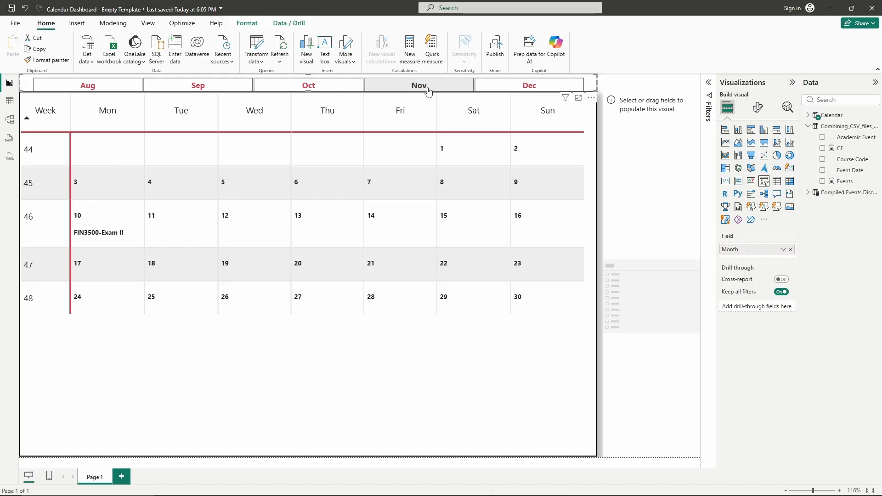
left_click(329, 91)
left_click(230, 90)
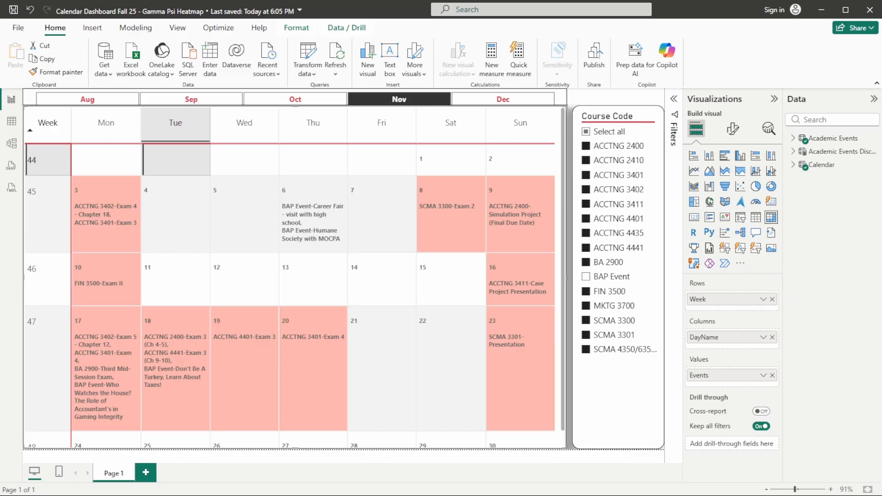
left_click(586, 426)
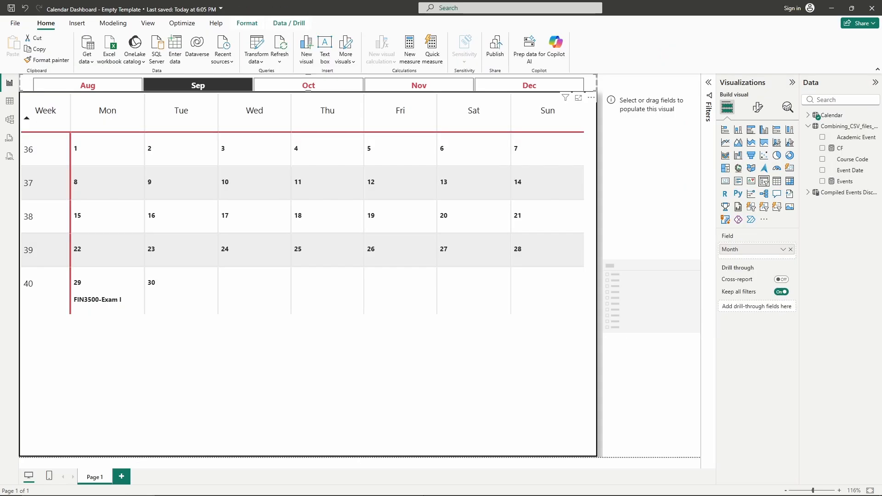
- Set the empty slicer's field to Course Code from the Compiled Events Disconnected table
left_click(654, 221)
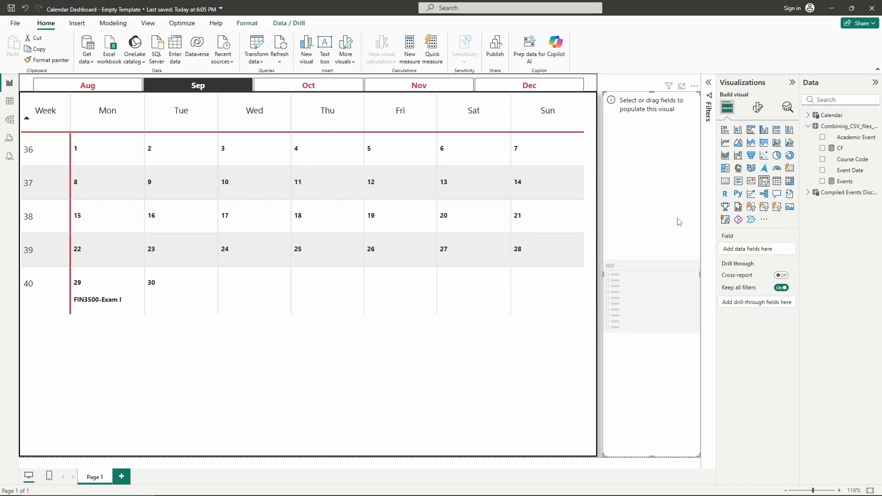
left_click(808, 192)
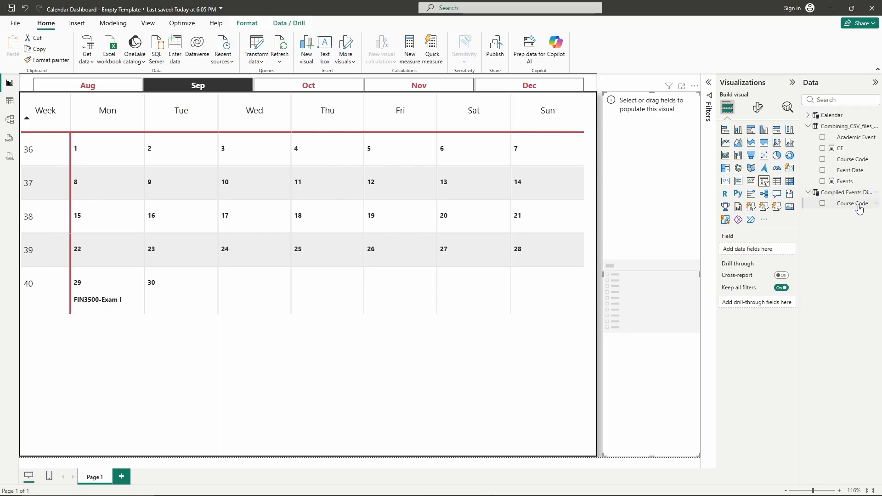
left_click_drag(857, 206, 763, 253)
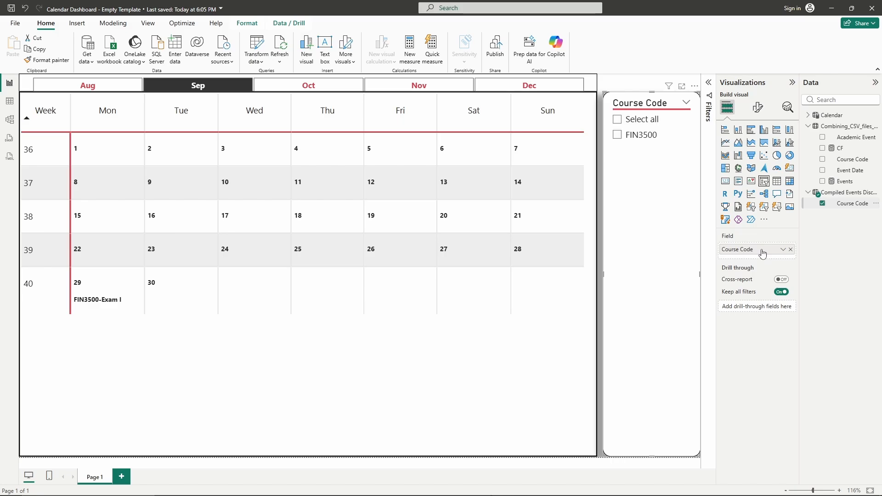
- Toggle the FIN3500 slicer option repeatedly to test its effect on the calendar
left_click(618, 138)
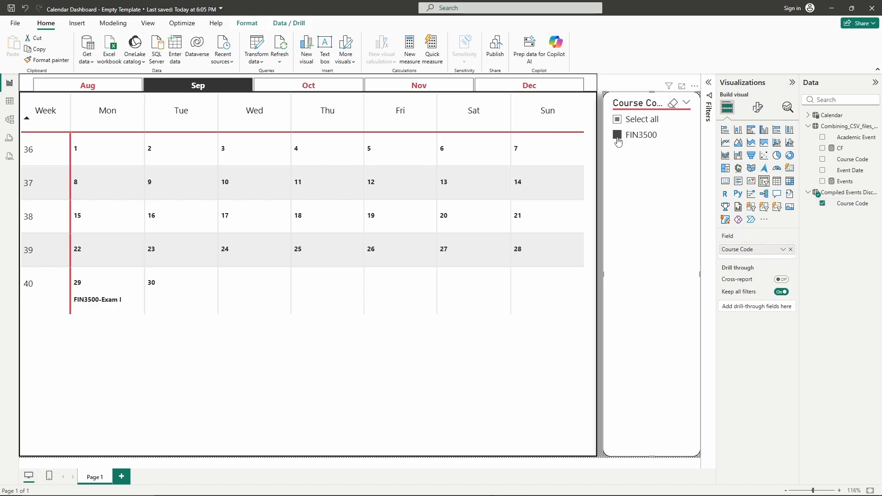
left_click(618, 138)
left_click(618, 138)
left_click(618, 138)
left_click(618, 139)
left_click(618, 140)
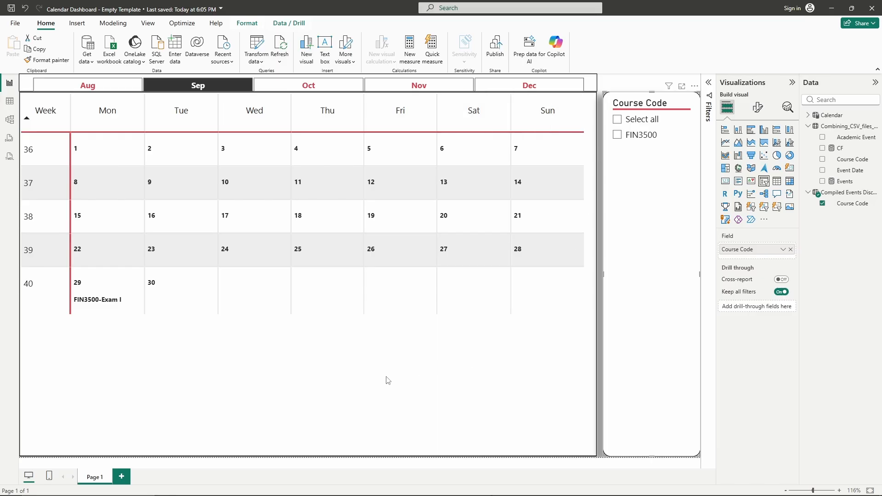
- Turn on background color for the calendar matrix's Events cells, formatted by field value from the CF measure
left_click(328, 387)
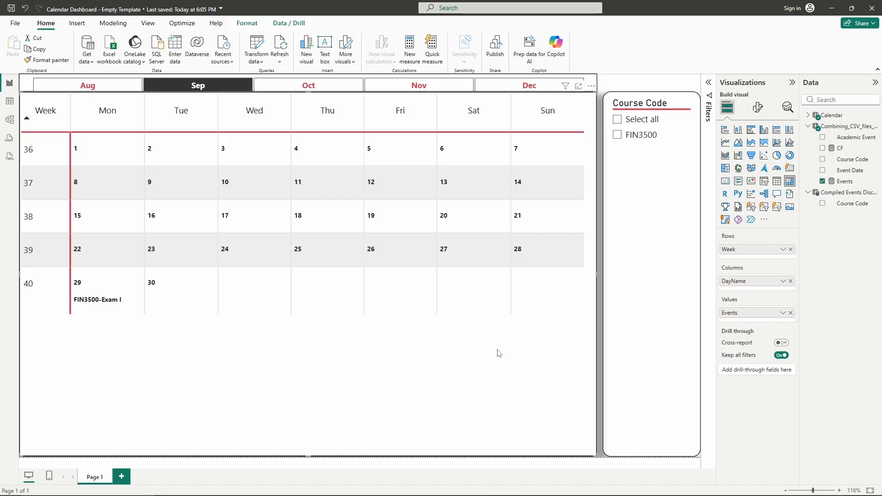
left_click(759, 109)
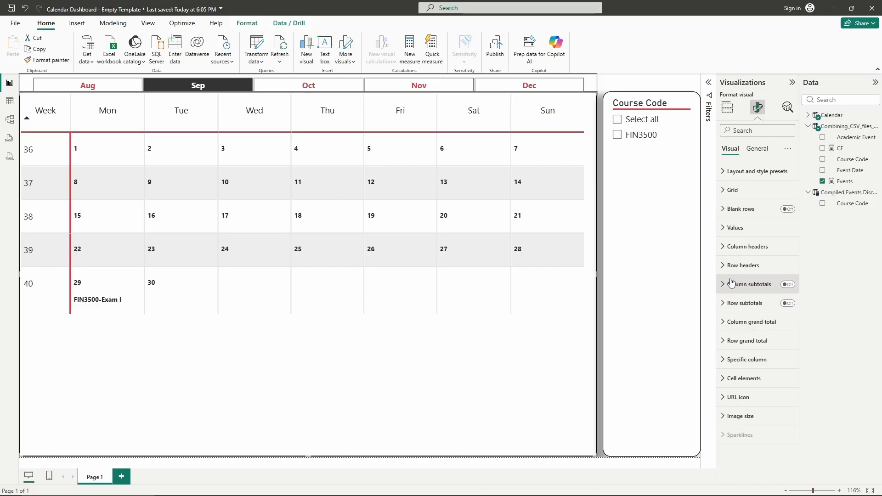
left_click(724, 380)
scroll(740, 329, "down", 3)
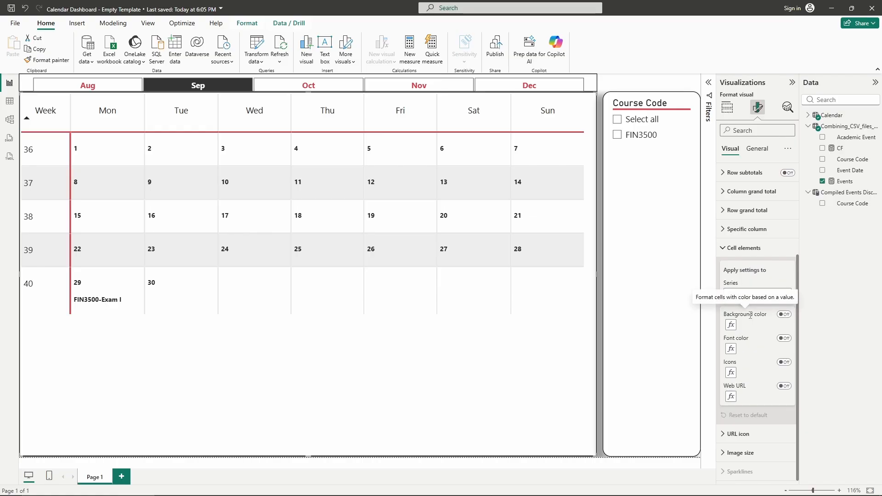
left_click(784, 314)
left_click(731, 325)
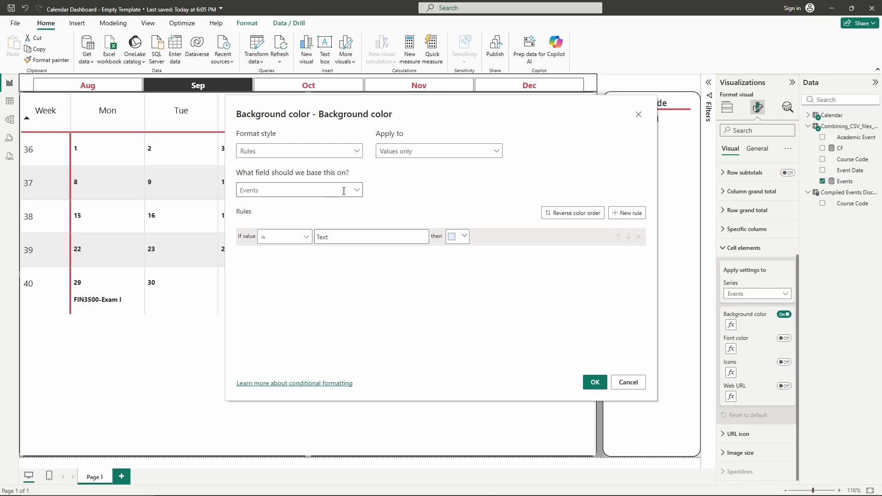
left_click(354, 153)
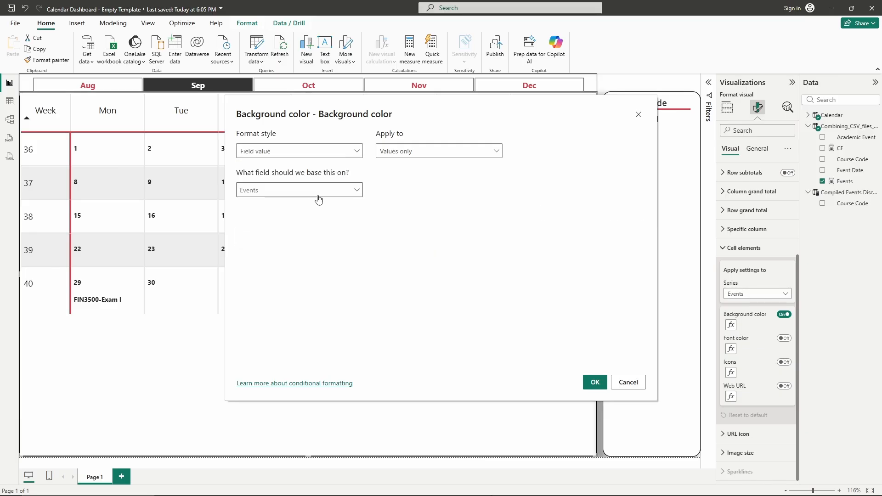
left_click(354, 193)
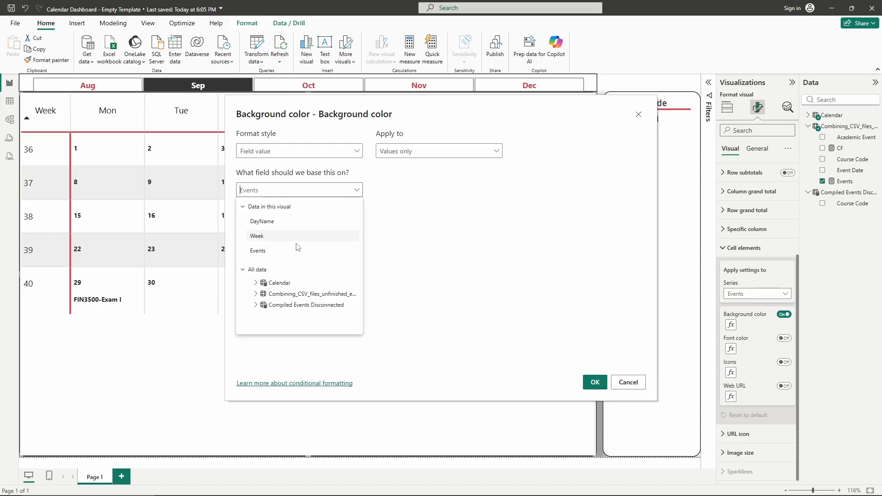
left_click(256, 295)
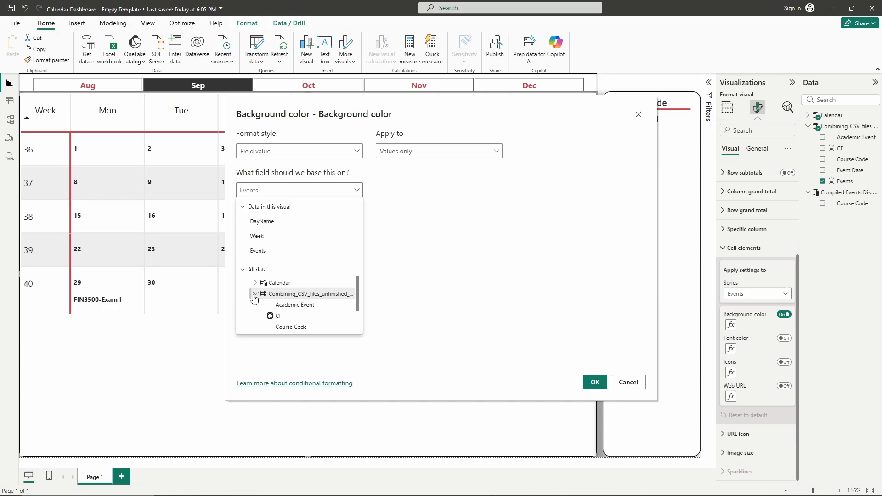
left_click(279, 316)
left_click(595, 384)
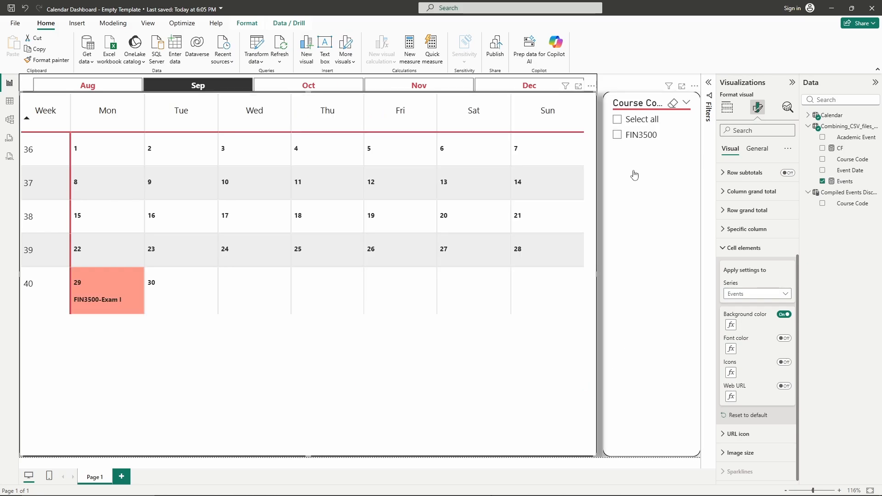
- Toggle the FIN3500 slicer and browse October to December on the calendar to check the highlighted exam cells
left_click(618, 135)
left_click(618, 136)
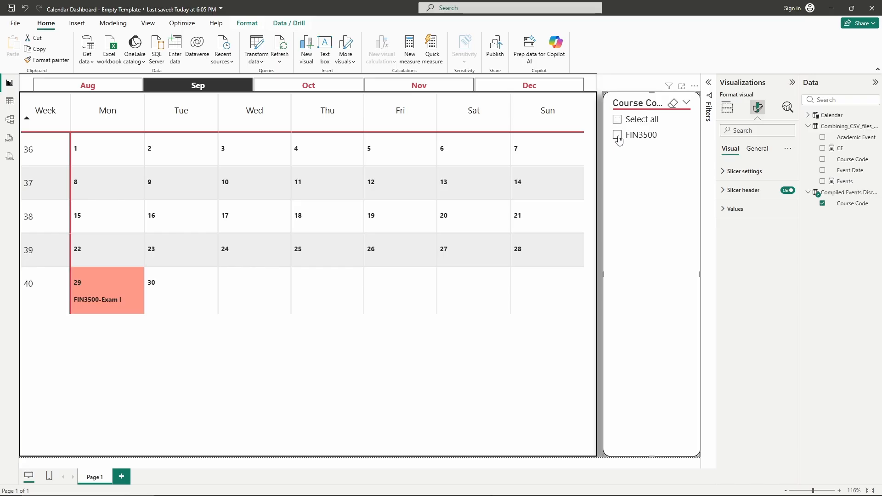
left_click(618, 135)
left_click(617, 135)
left_click(618, 135)
left_click(618, 135)
left_click(289, 86)
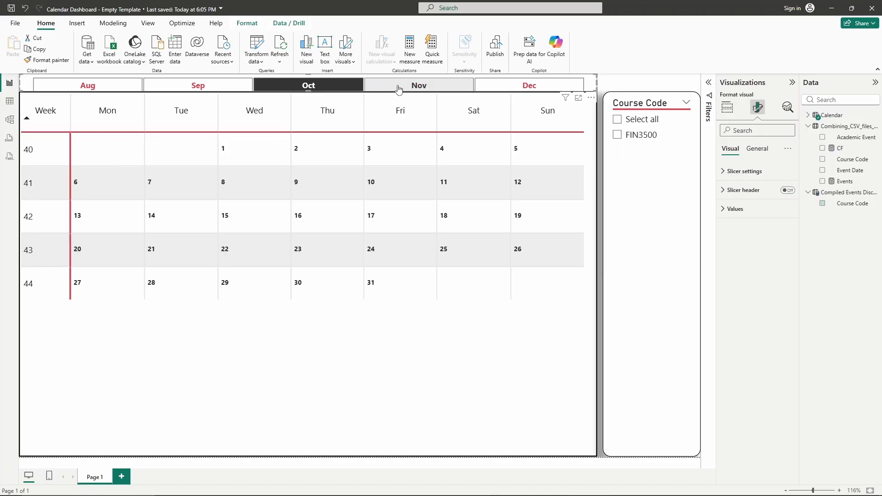
left_click(399, 88)
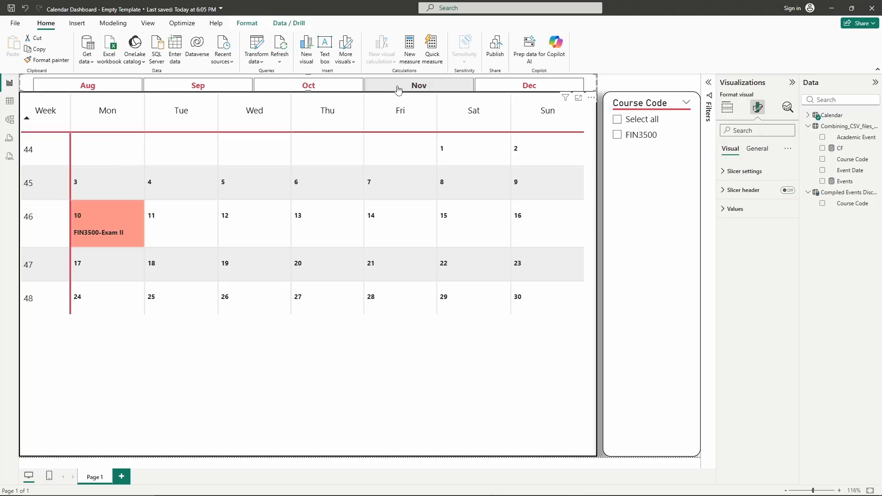
left_click(514, 92)
left_click(452, 92)
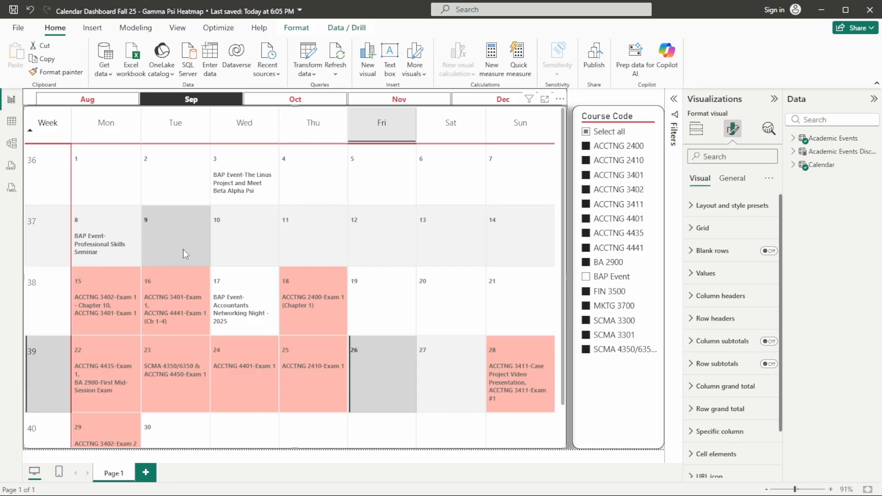
- Browse the months of the reference report and compare its highlighted event cells with the dashboard
scroll(183, 250, "down", 1)
scroll(269, 308, "up", 1)
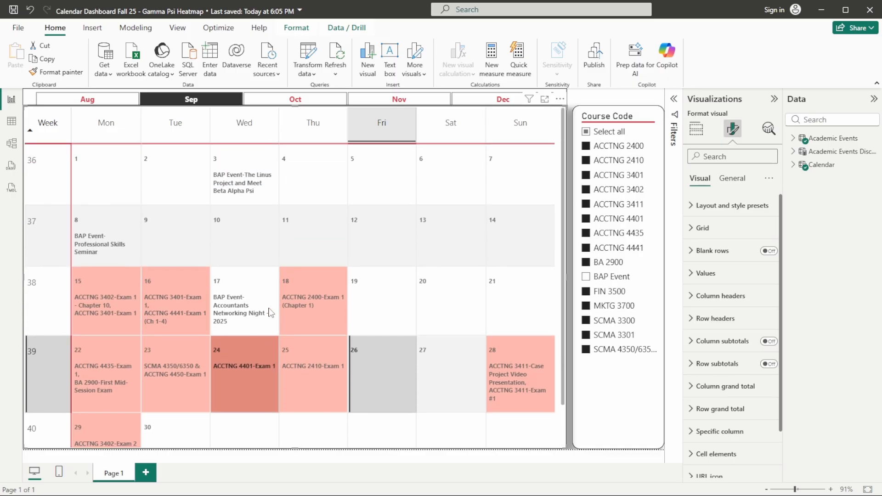
scroll(324, 273, "down", 1)
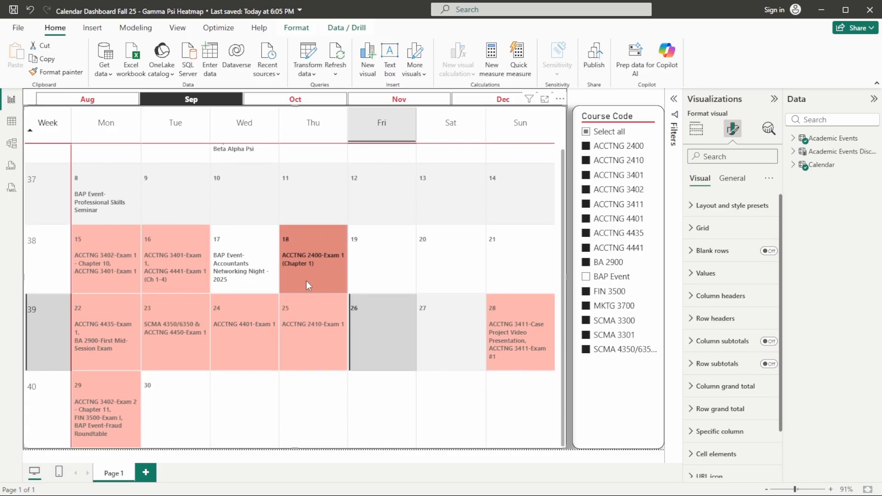
scroll(304, 280, "up", 1)
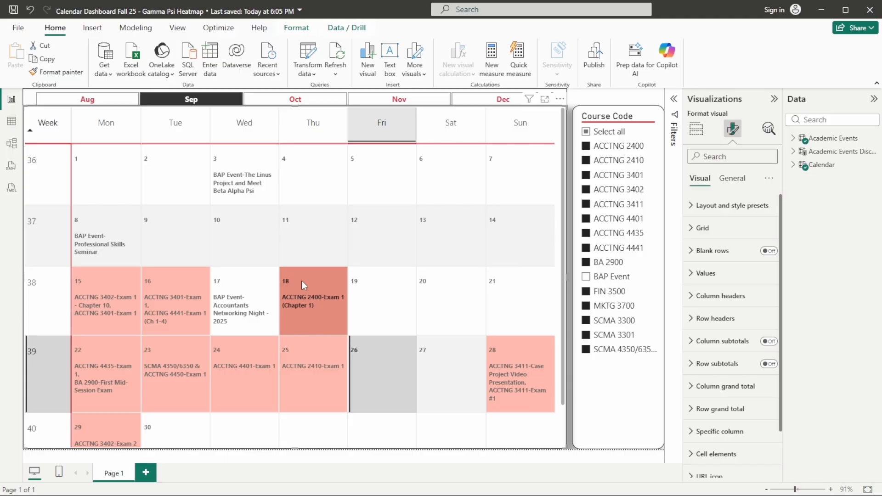
left_click(283, 102)
scroll(269, 256, "down", 1)
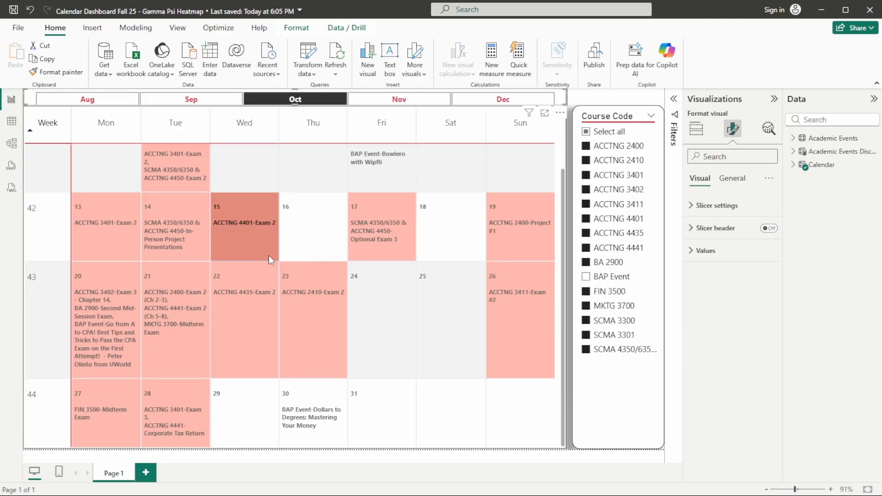
scroll(268, 256, "up", 1)
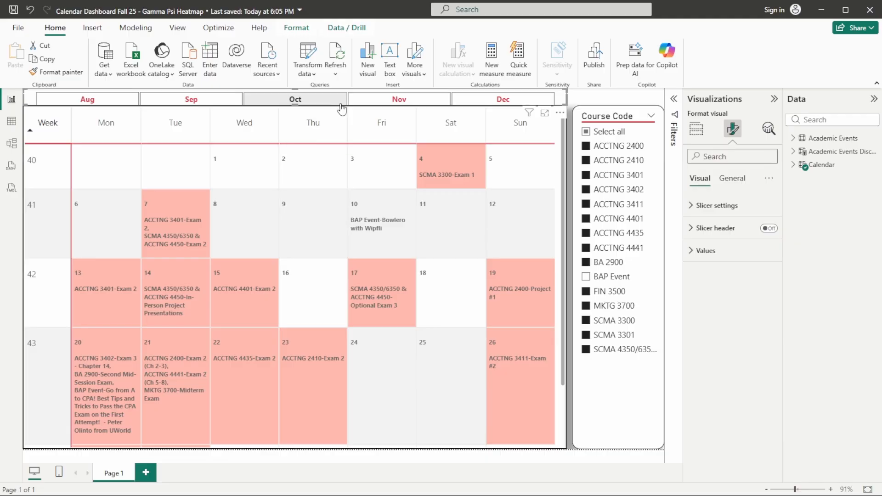
left_click(372, 103)
scroll(265, 231, "down", 1)
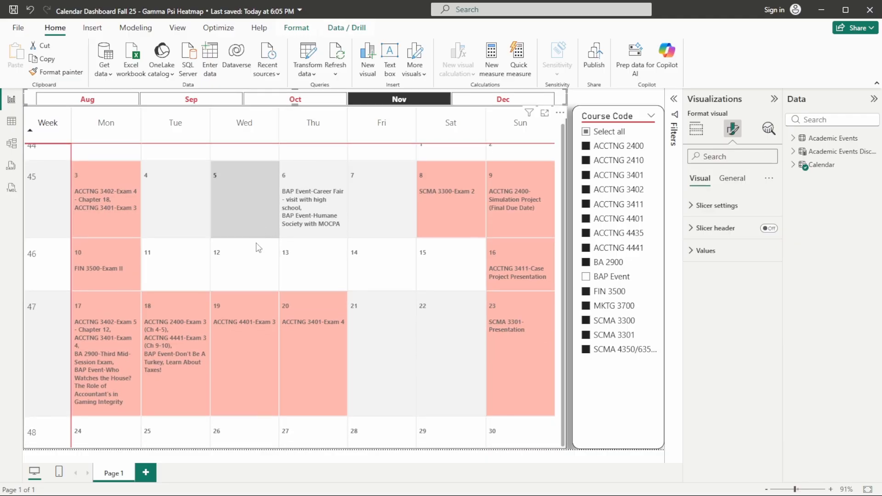
scroll(255, 242, "up", 1)
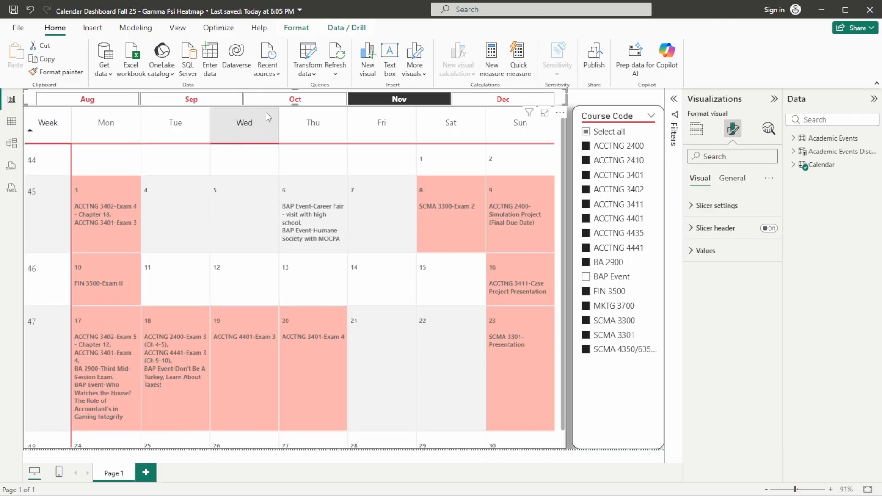
left_click(278, 100)
left_click(199, 102)
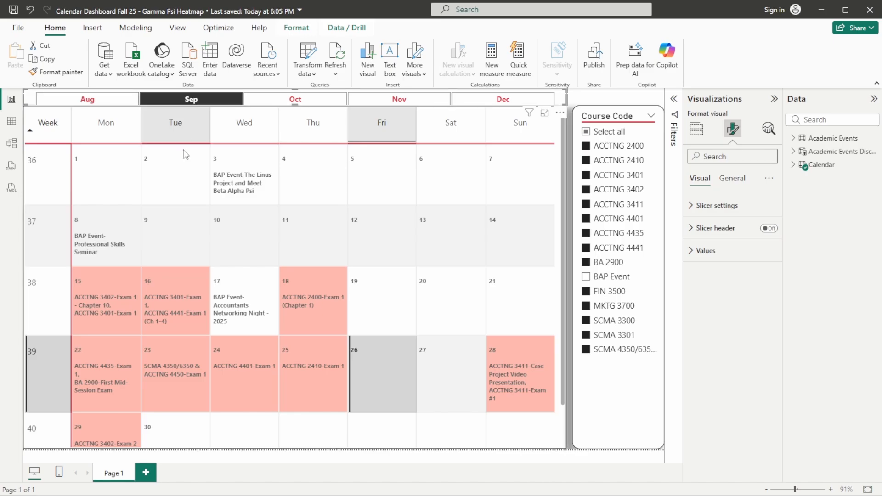
scroll(189, 261, "down", 1)
scroll(189, 261, "up", 1)
scroll(188, 261, "down", 1)
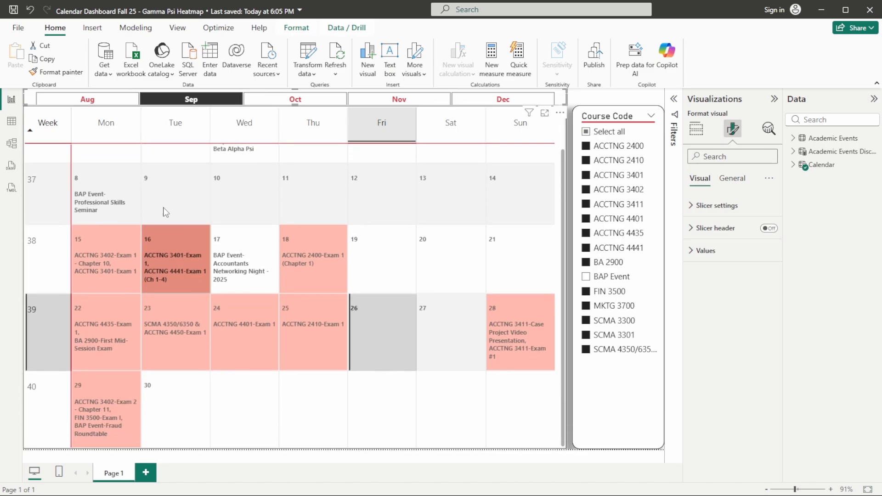
left_click(90, 103)
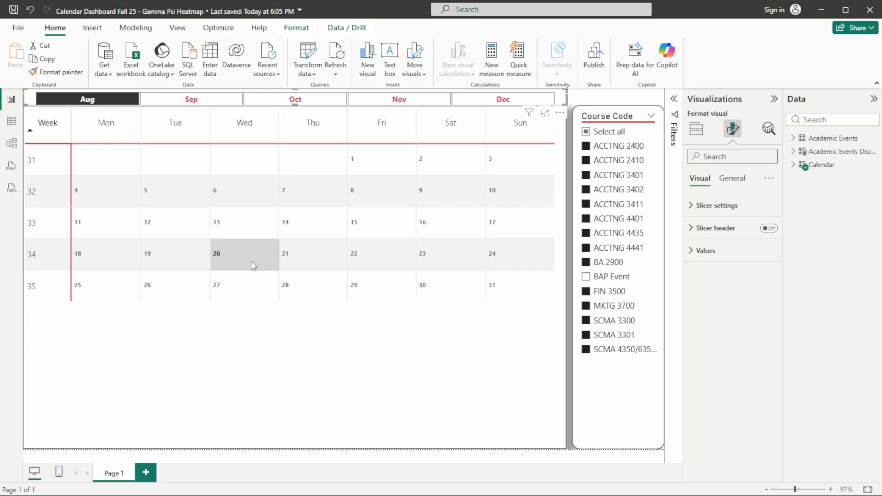
mouse_move(251, 261)
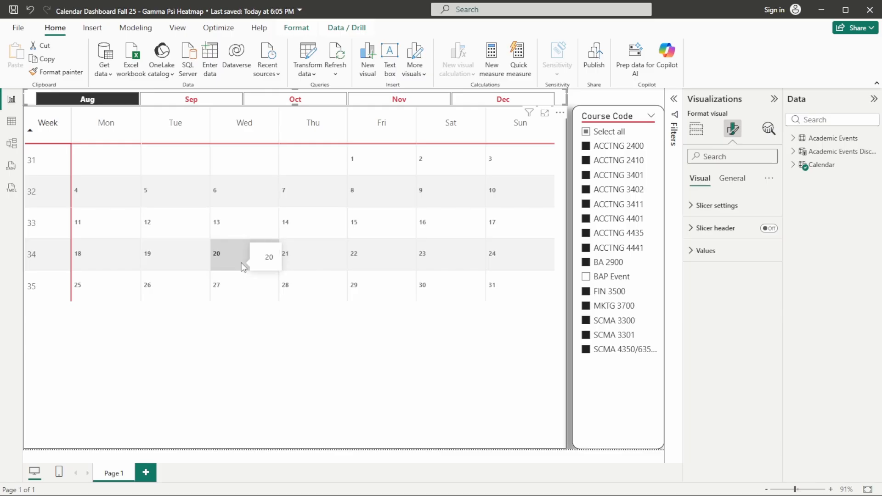
left_click(195, 104)
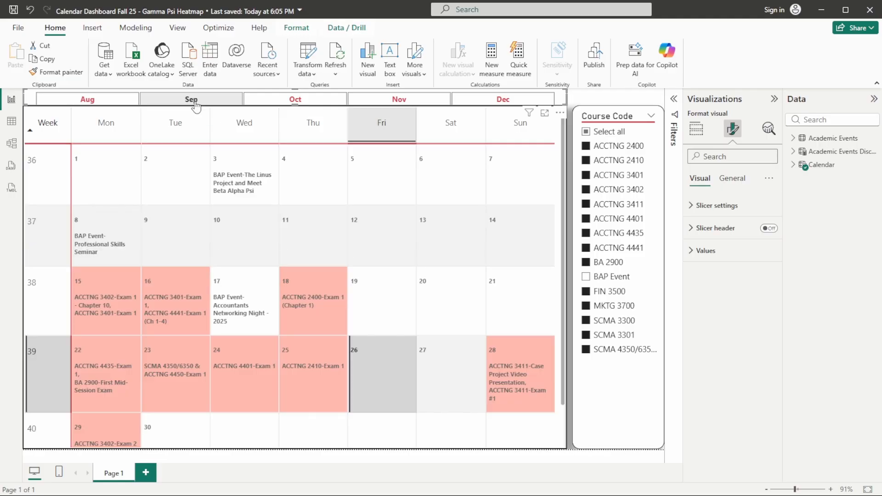
scroll(244, 211, "down", 2)
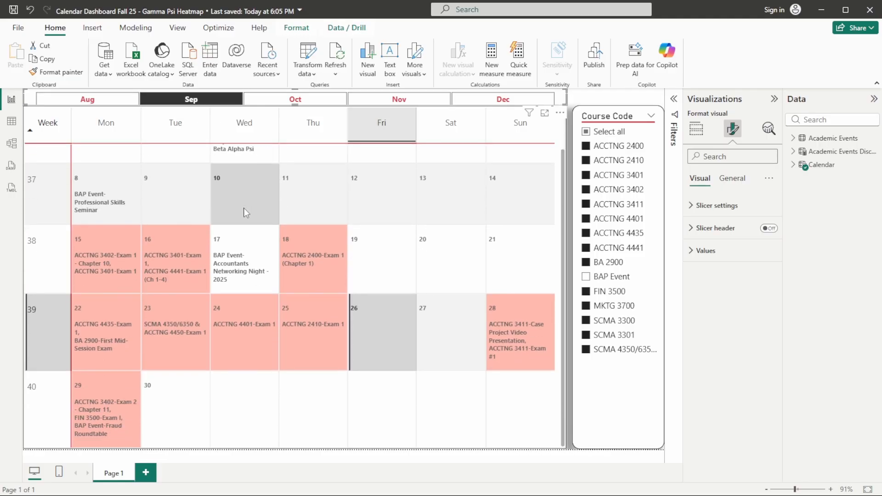
scroll(415, 259, "up", 1)
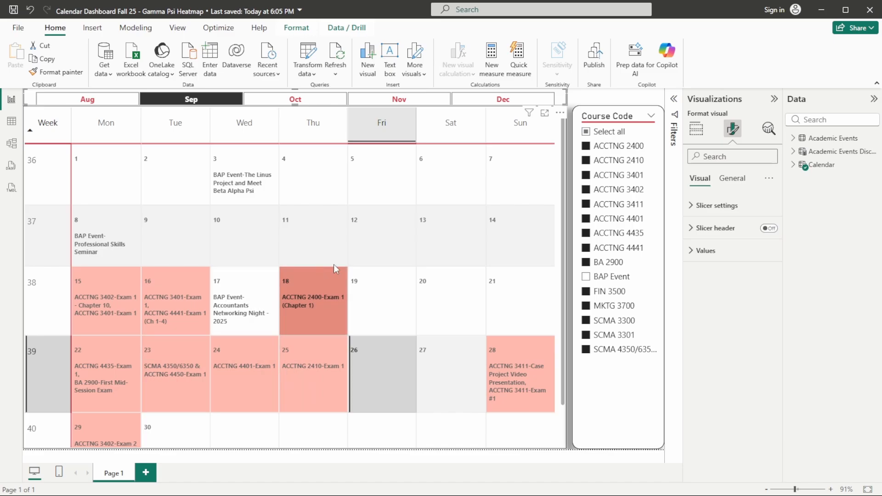
left_click(560, 113)
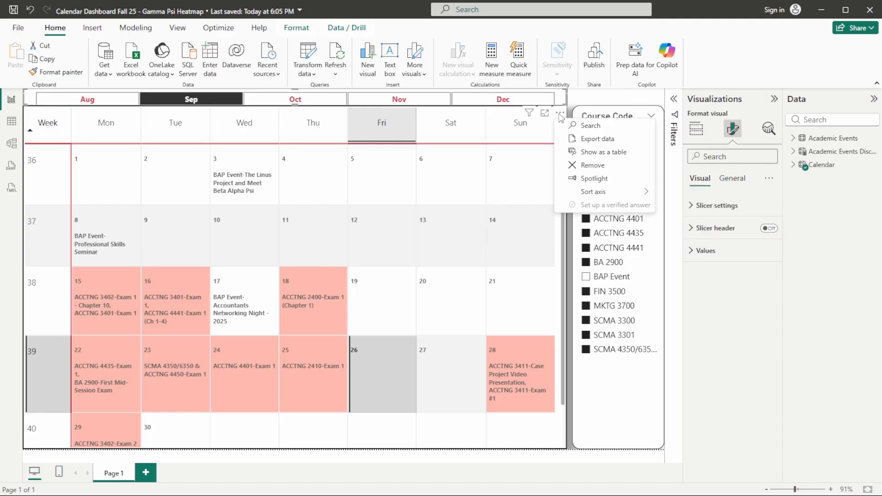
left_click(439, 212)
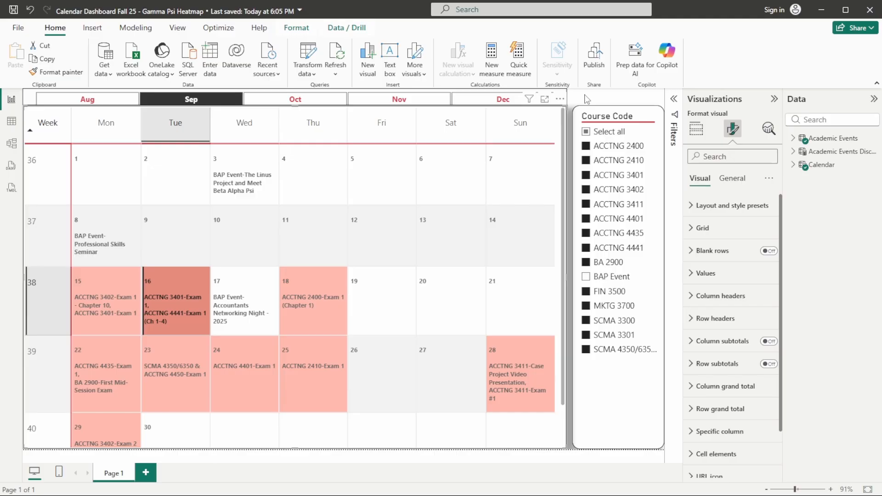
left_click(587, 99)
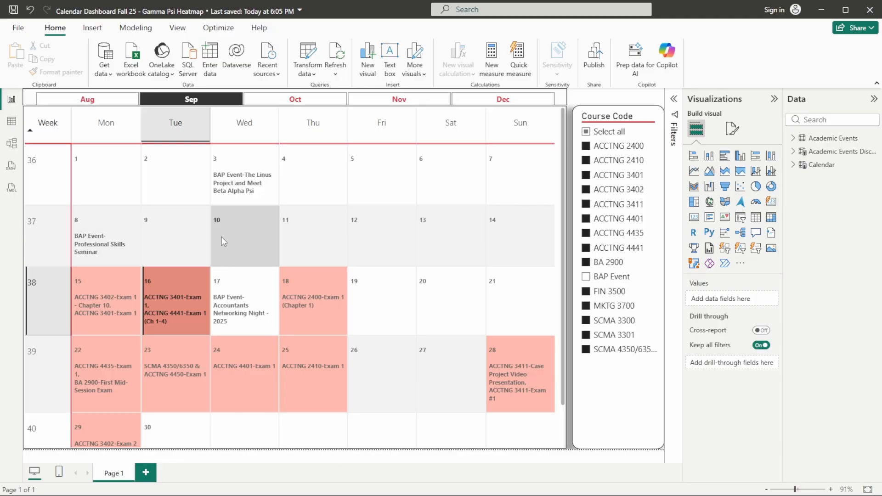
scroll(222, 239, "down", 1)
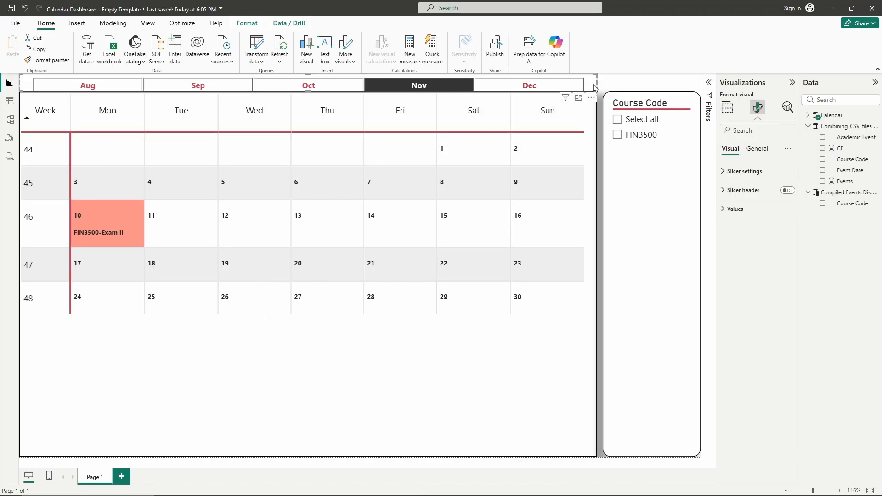
left_click(727, 107)
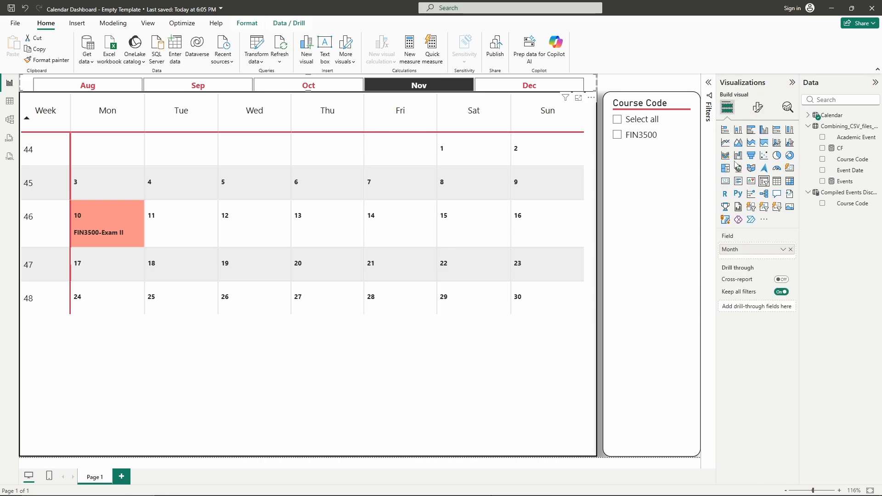